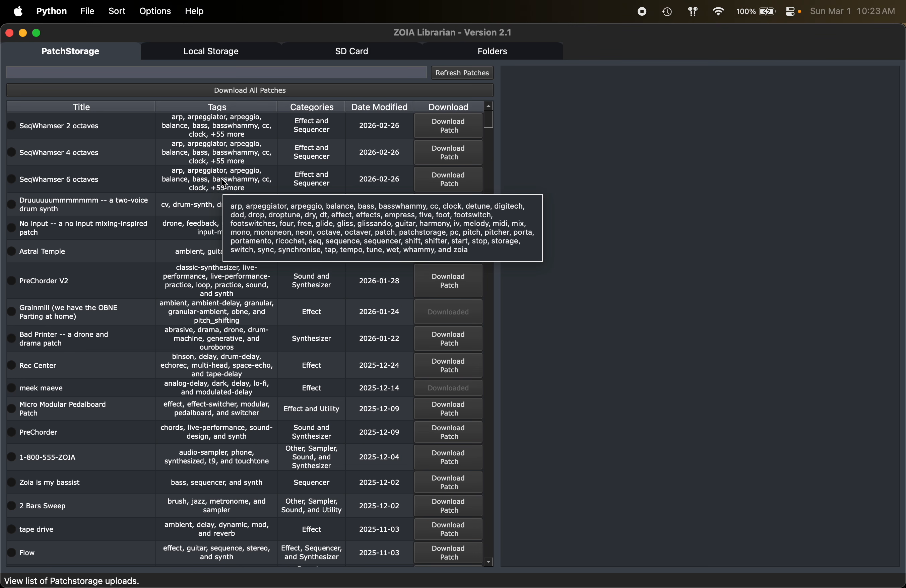
# - Look through the locally stored patches and the versions grouped under JohannLooper V3 -- a granular looper/arpeggiator
pyautogui.click(181, 48)
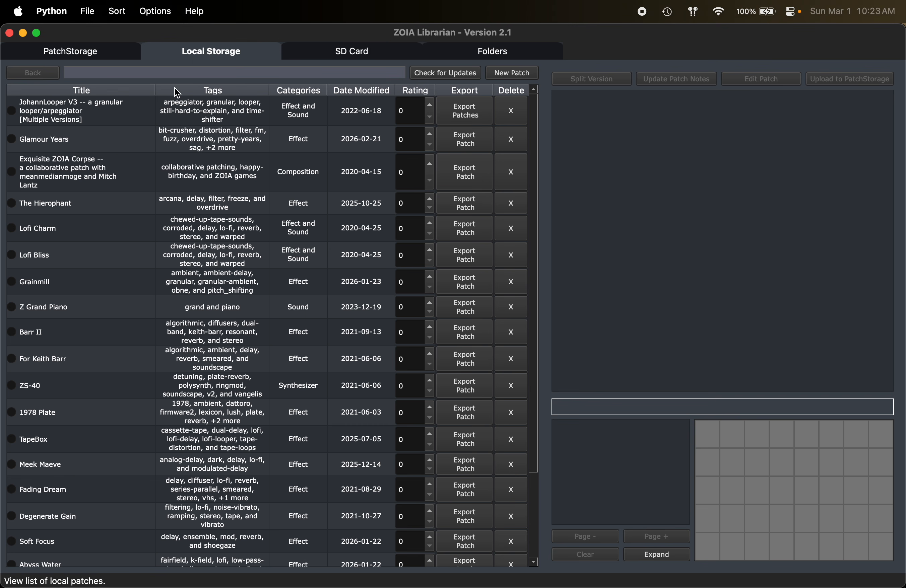
pyautogui.click(78, 124)
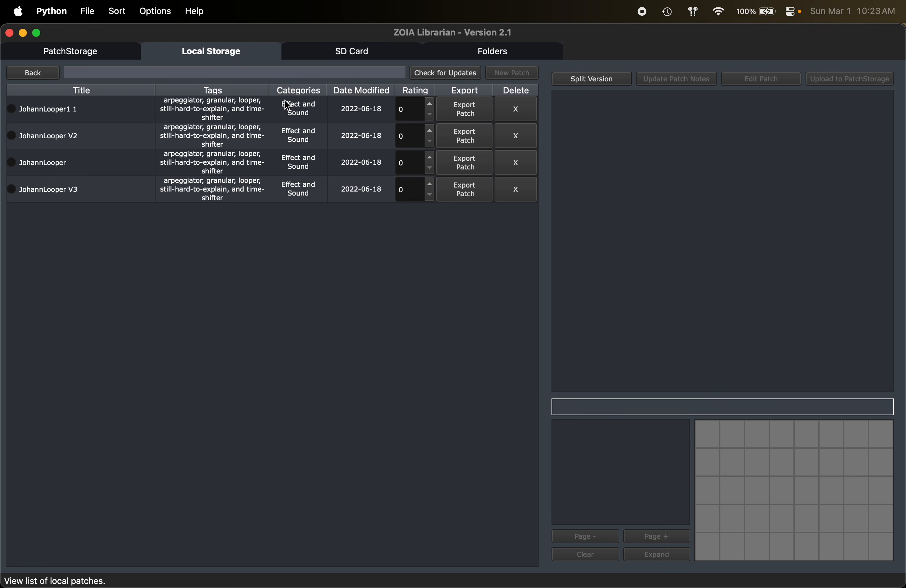
pyautogui.click(38, 74)
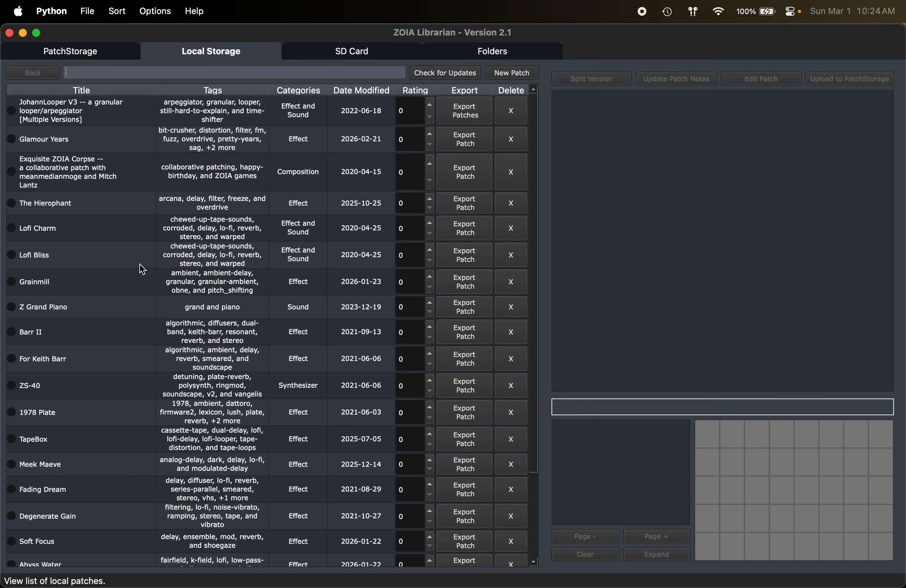
pyautogui.scroll(-3, 139, 264)
pyautogui.scroll(3, 90, 353)
# - Split the JohannLooper V3 version out of its version history into an individual local patch
pyautogui.click(58, 115)
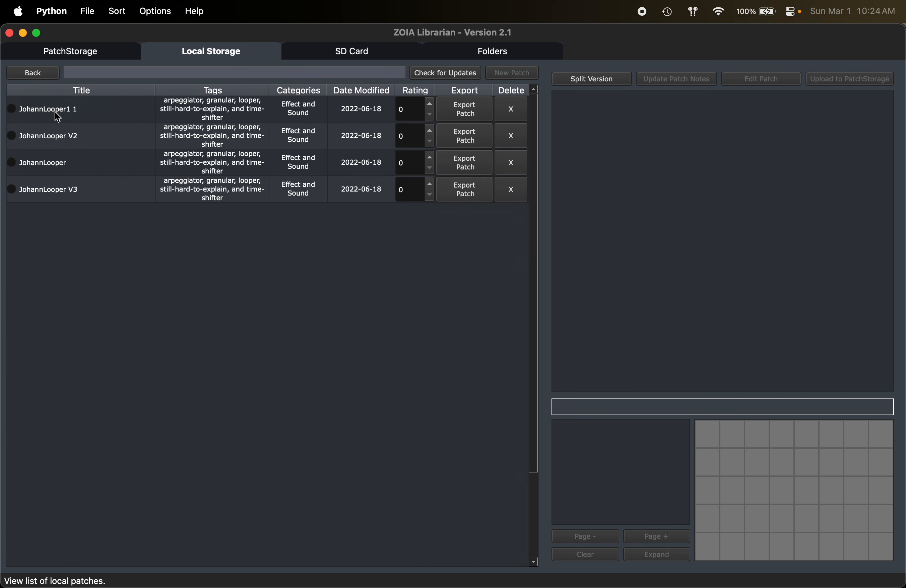
pyautogui.click(62, 190)
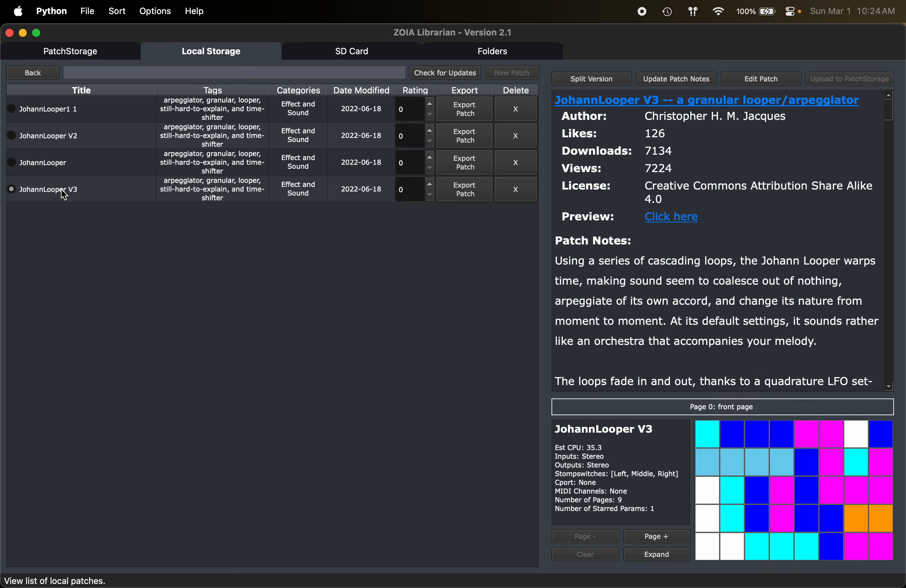
pyautogui.click(591, 78)
pyautogui.click(393, 269)
pyautogui.click(368, 258)
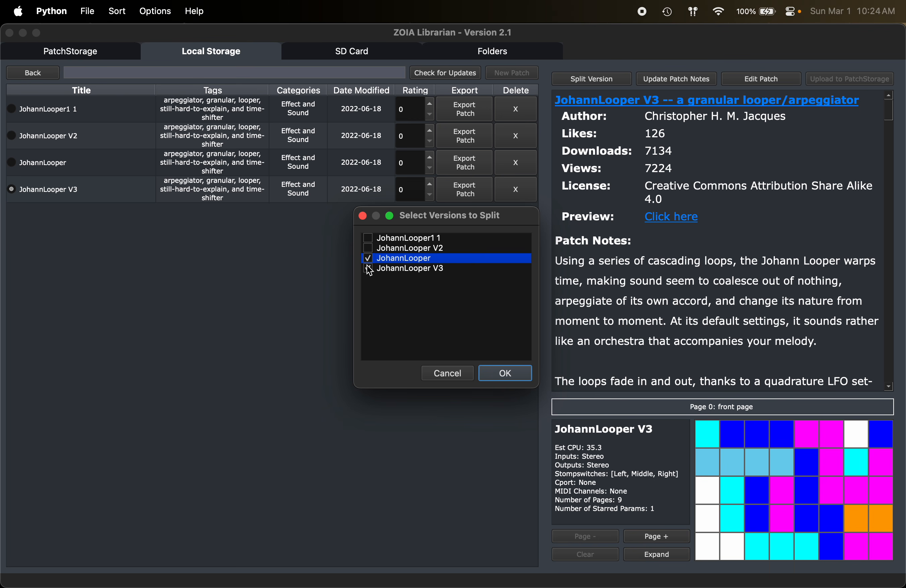
pyautogui.click(440, 272)
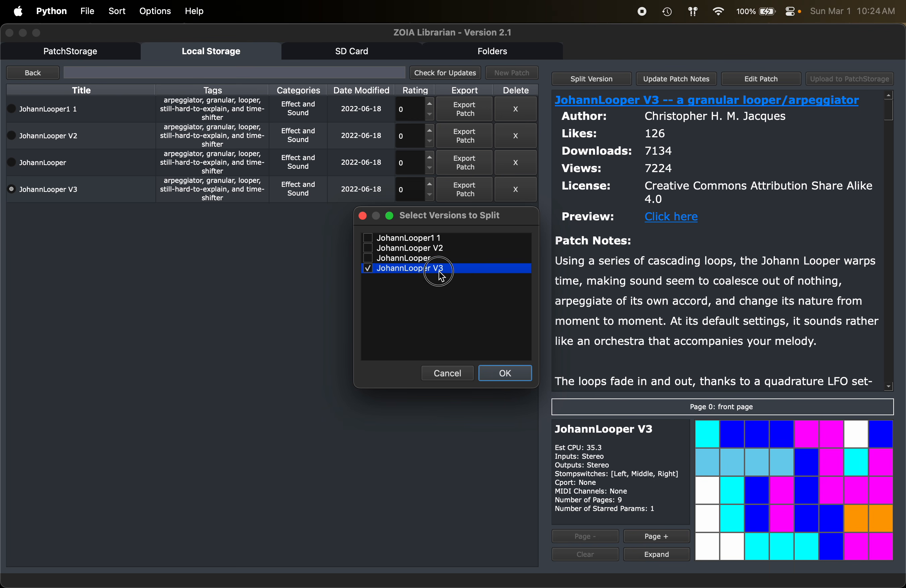
pyautogui.click(510, 373)
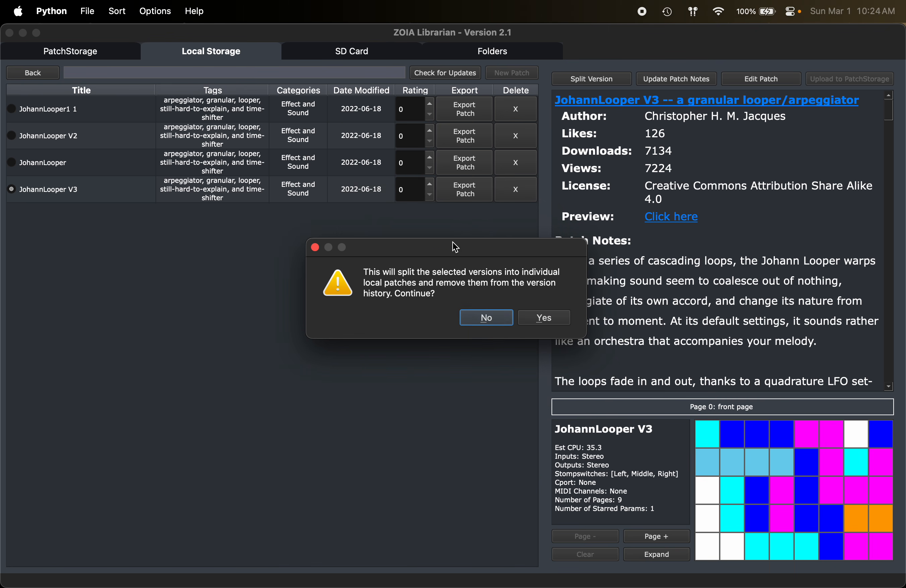
pyautogui.click(542, 319)
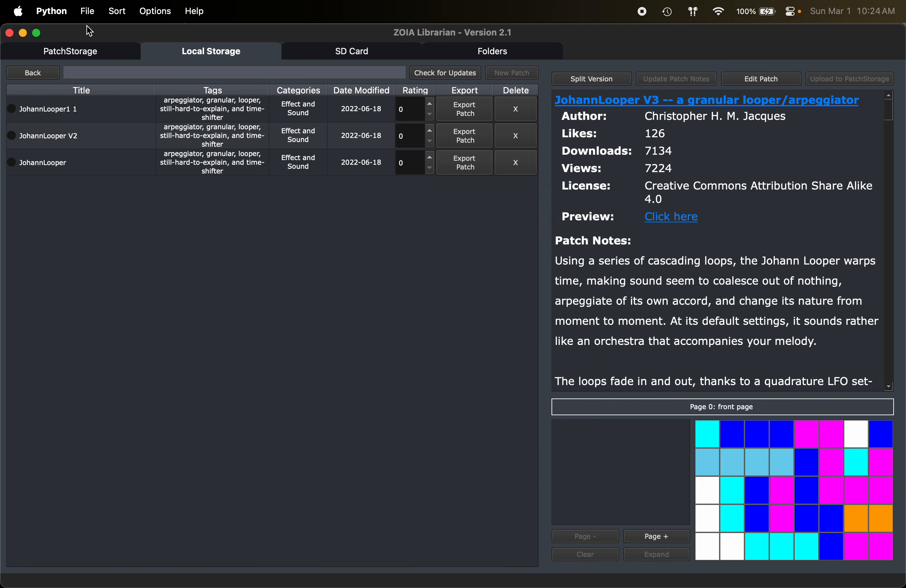
# - Rename the split-off JohannLooper V3 patch in the local patch list to "JohannLooper"
pyautogui.click(49, 73)
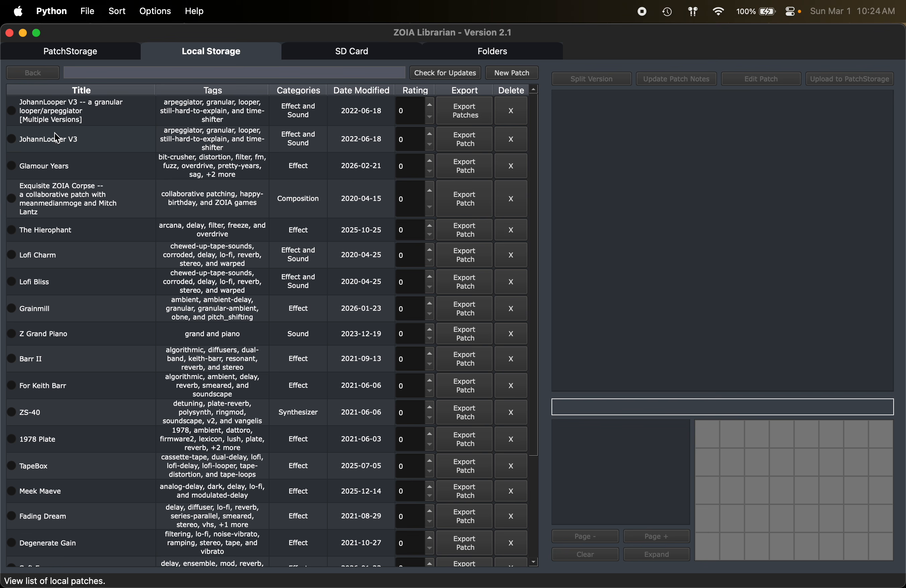
pyautogui.click(65, 152)
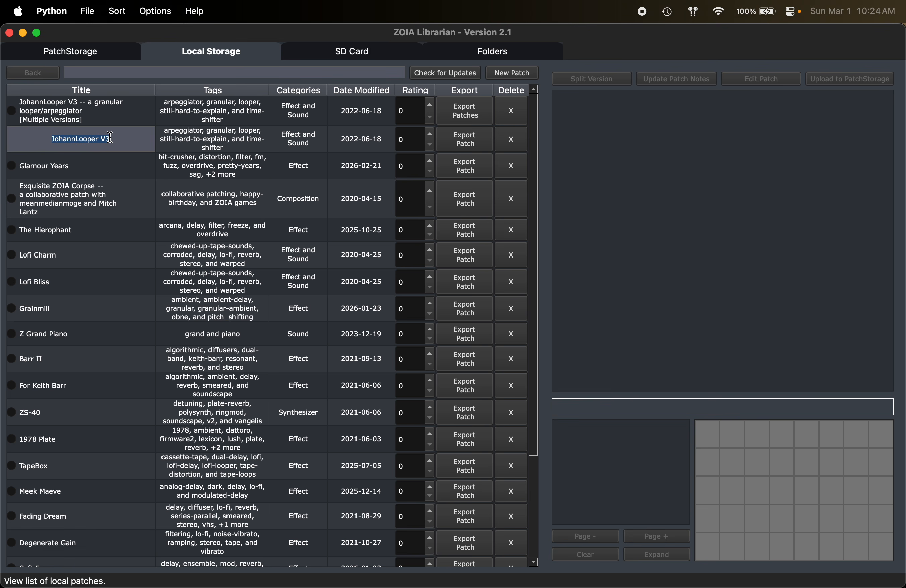
pyautogui.press('BackSpace')
pyautogui.press('BackSpace')
pyautogui.press('BackSpace')
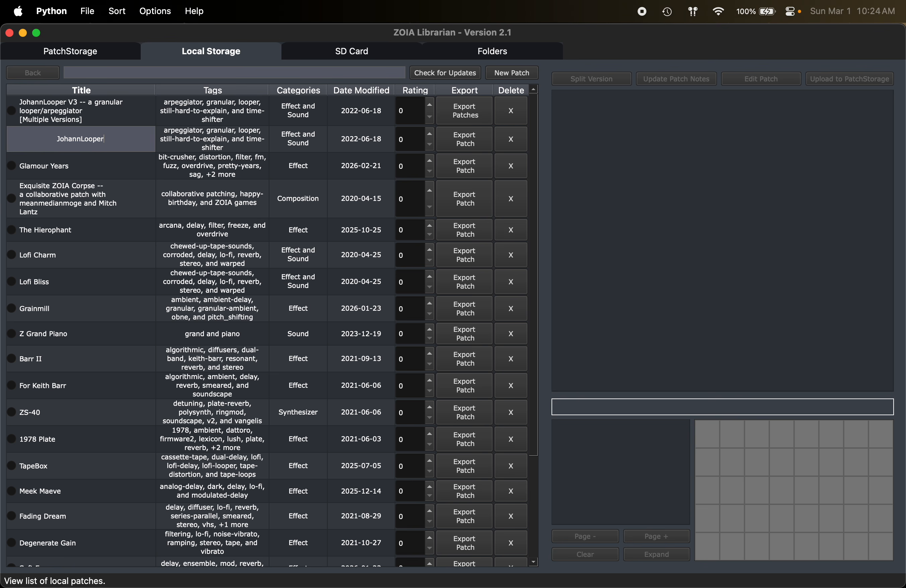
pyautogui.press('Return')
pyautogui.click(48, 134)
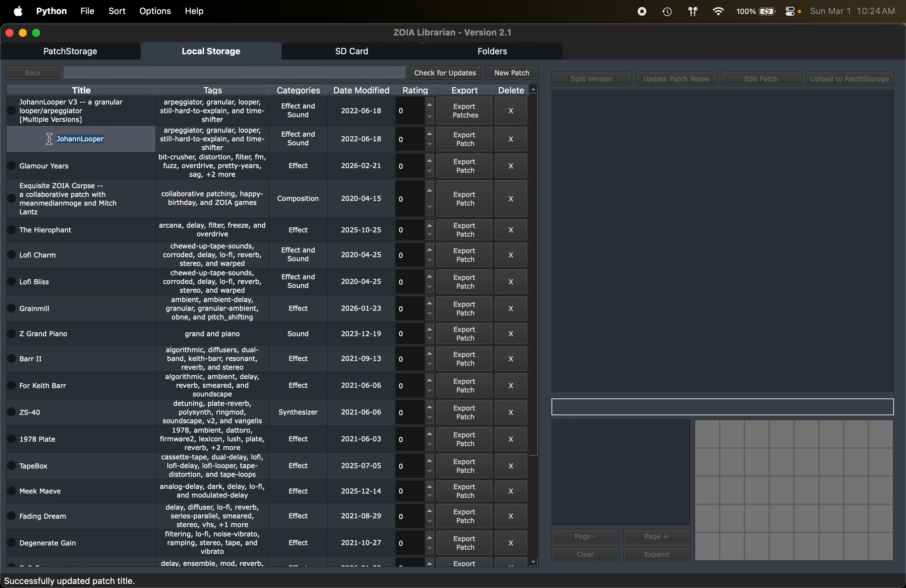
# - Check the versions left in the JohannLooper V3 history and view the details of the JohannLooper and Exquisite ZOIA Corpse patches
pyautogui.click(93, 114)
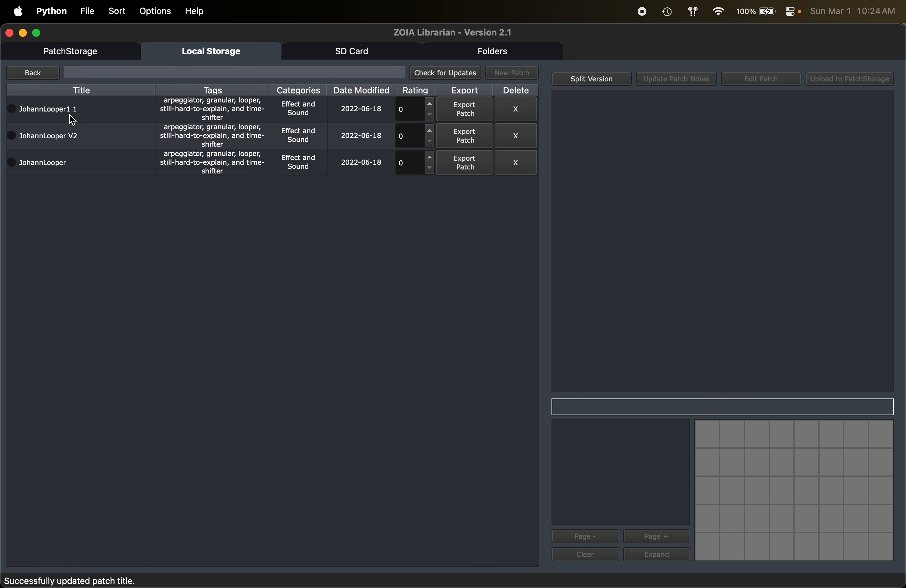
pyautogui.click(34, 72)
pyautogui.click(54, 142)
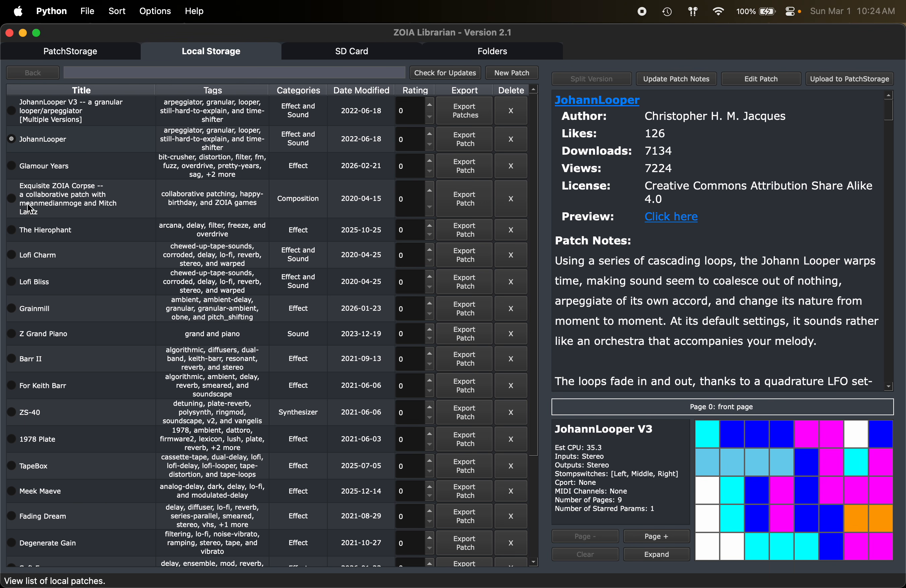
pyautogui.click(57, 197)
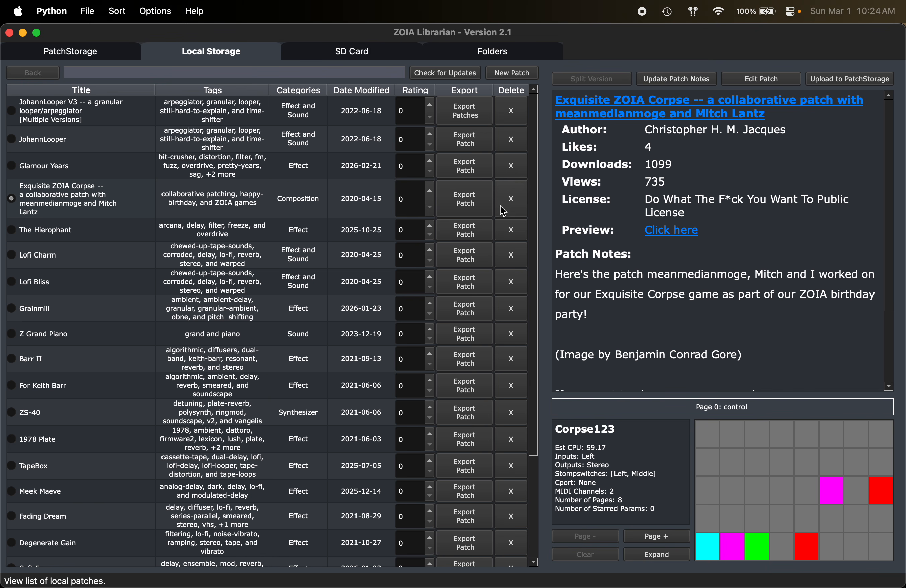
pyautogui.click(55, 140)
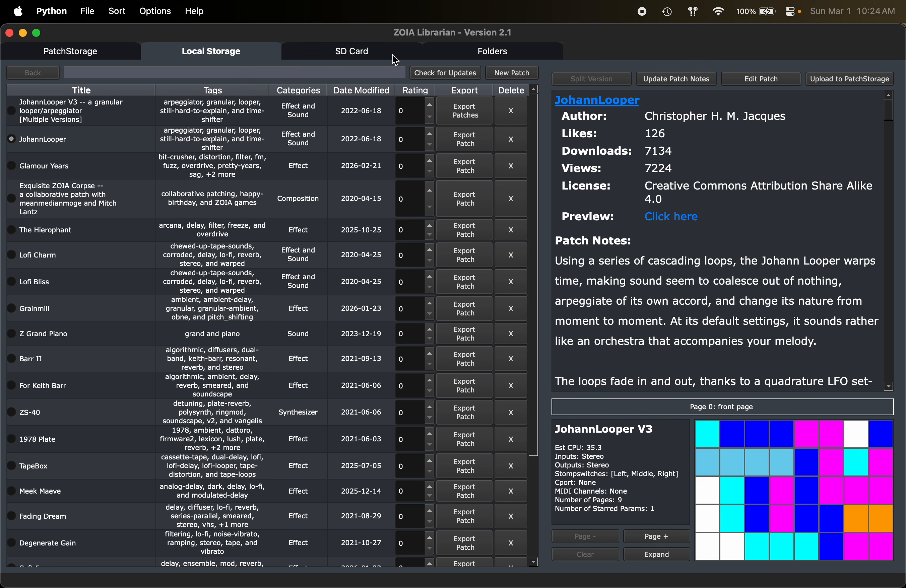
# - List the patches in the SD card's MAIN2 folder and navigate to the local backend
pyautogui.click(371, 57)
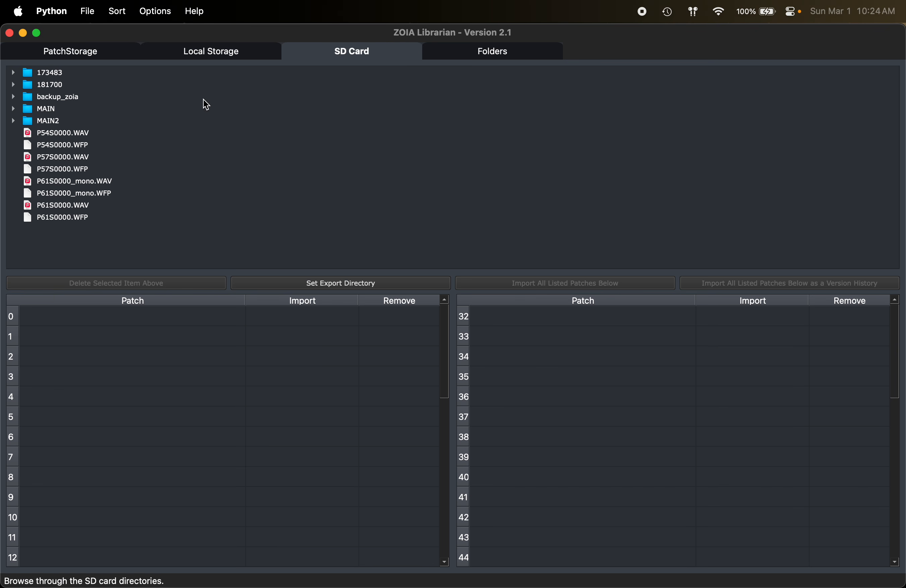
pyautogui.click(83, 121)
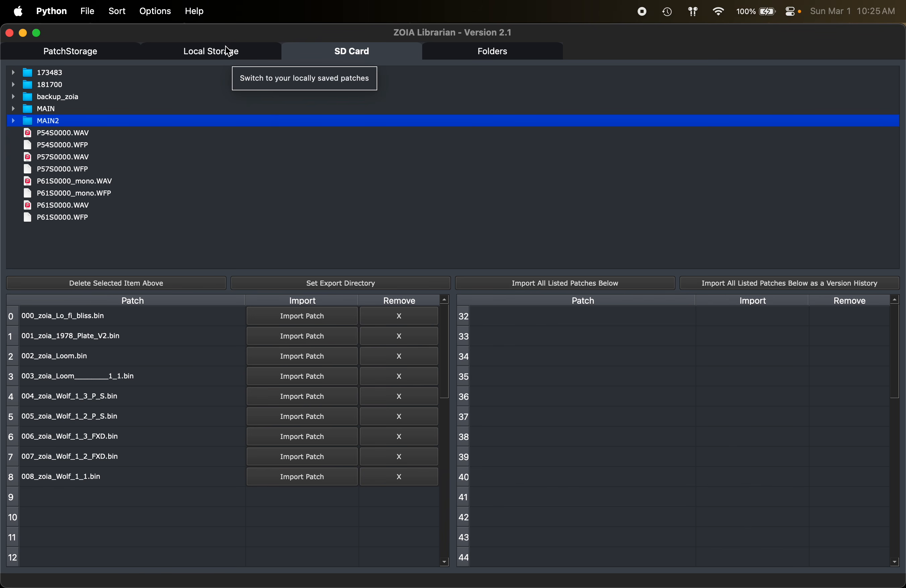
pyautogui.click(87, 11)
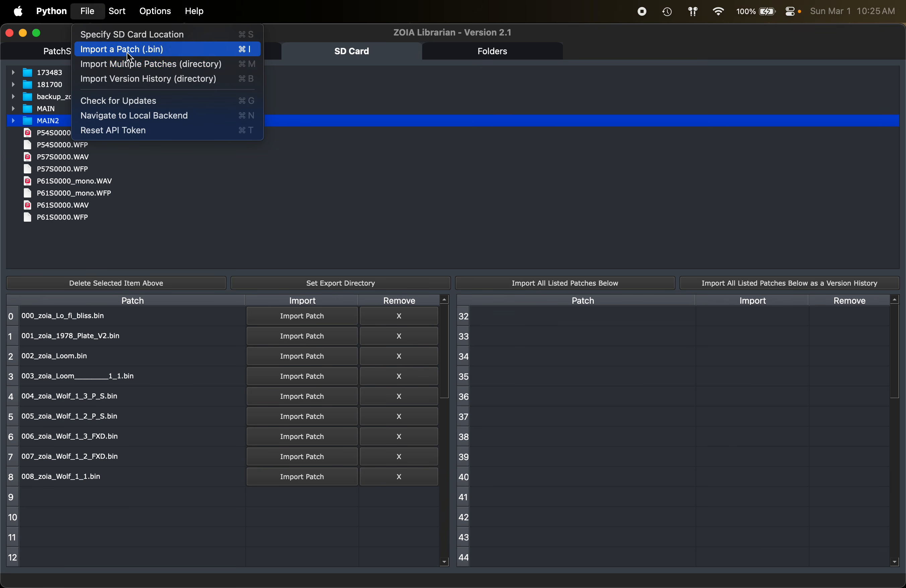
pyautogui.click(199, 116)
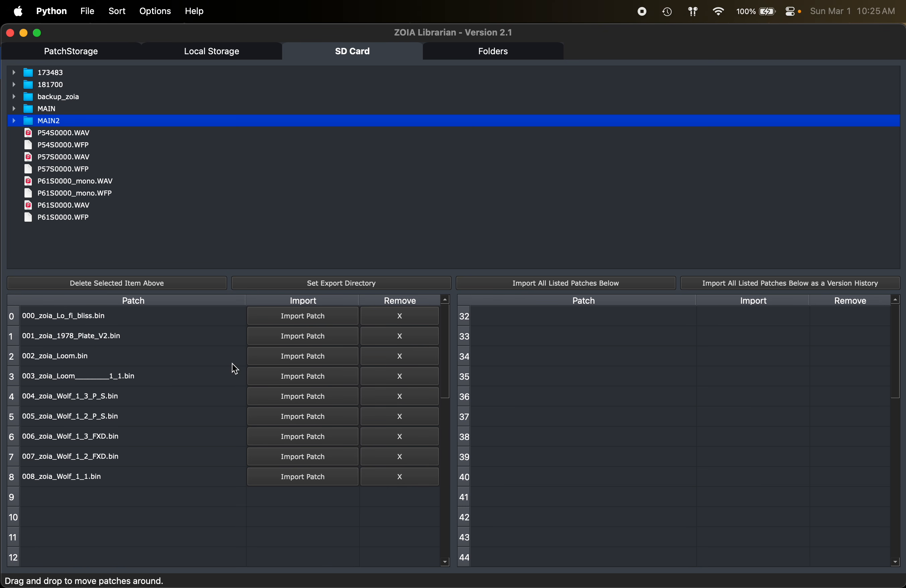
# - Import 003_zoia_Loom________1_1.bin from the SD card, linking it to the PatchStorage metadata of "Loom -- a 4-channel interwoven loop-delay"
pyautogui.click(290, 382)
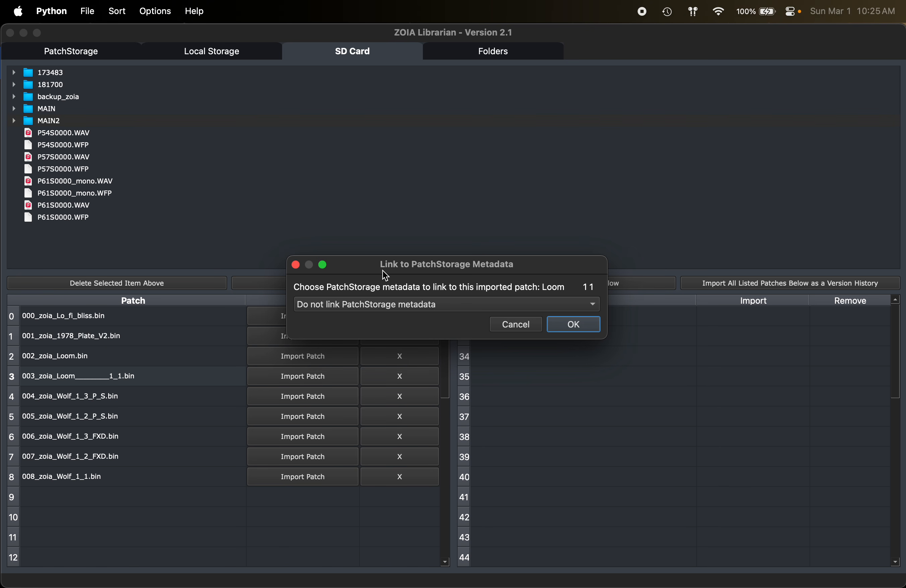
pyautogui.click(391, 304)
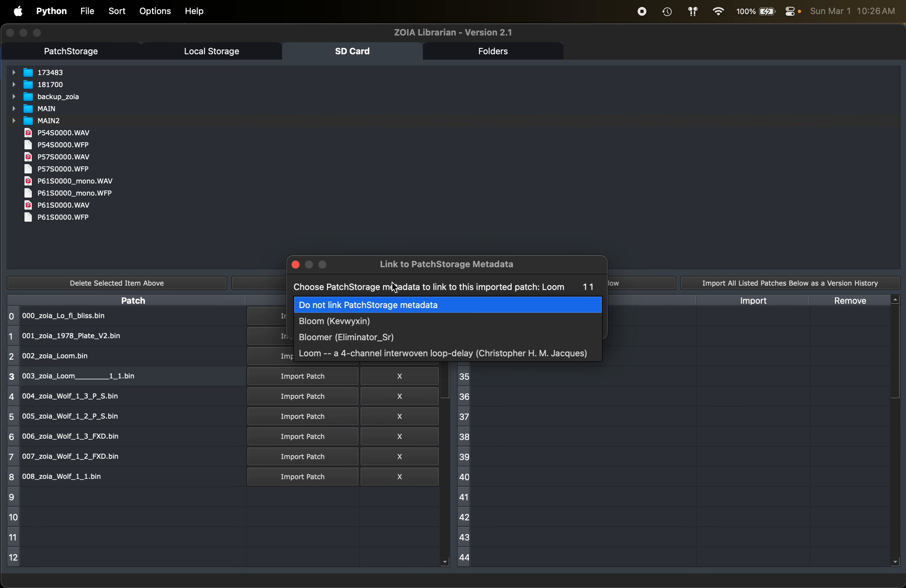
pyautogui.click(401, 309)
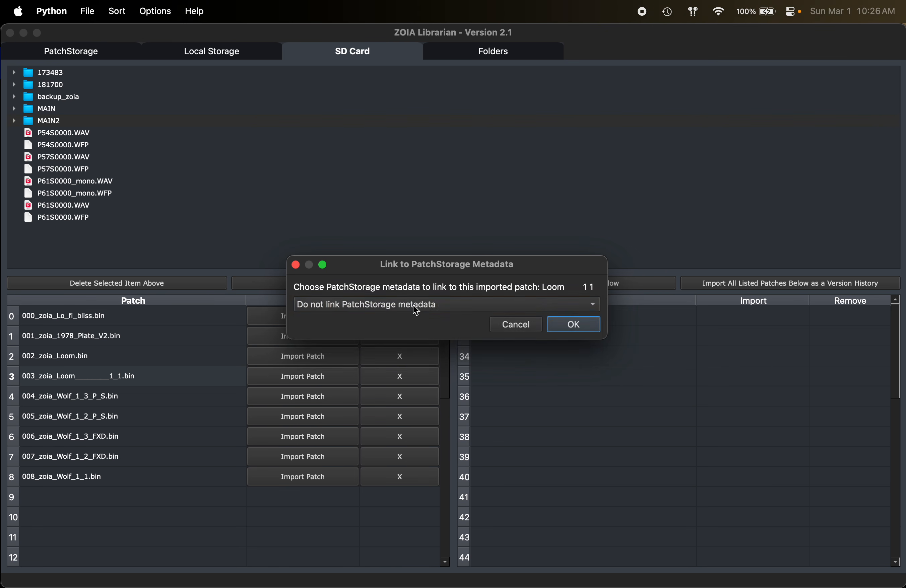
pyautogui.click(408, 305)
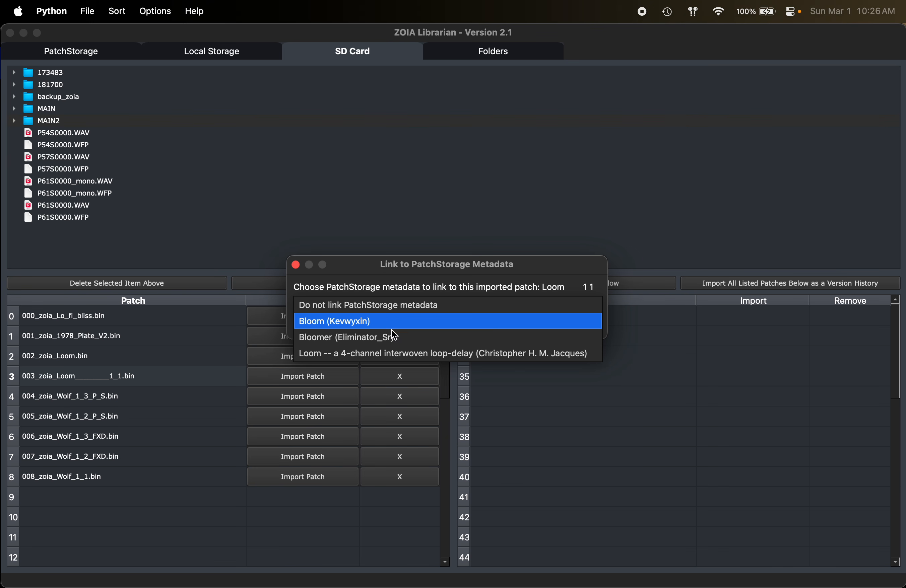
pyautogui.click(386, 357)
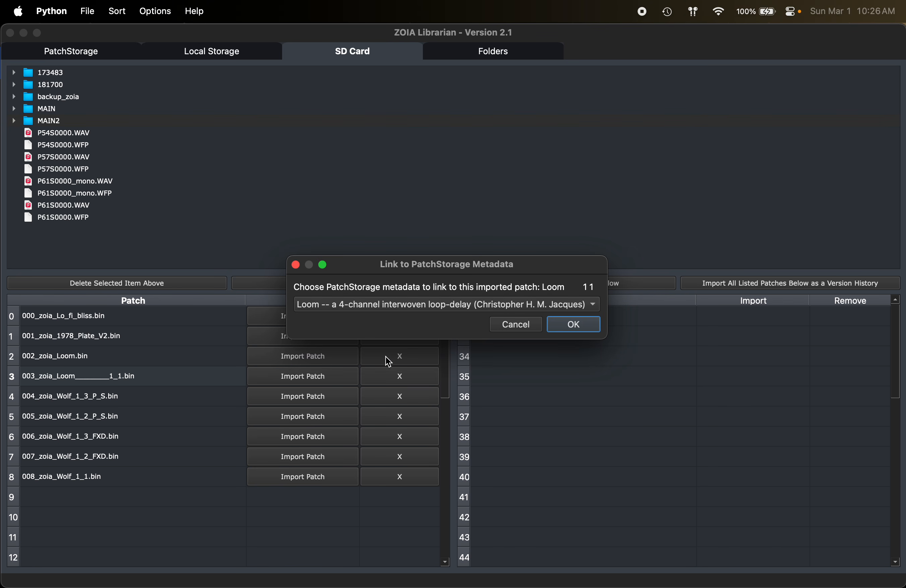
pyautogui.click(574, 327)
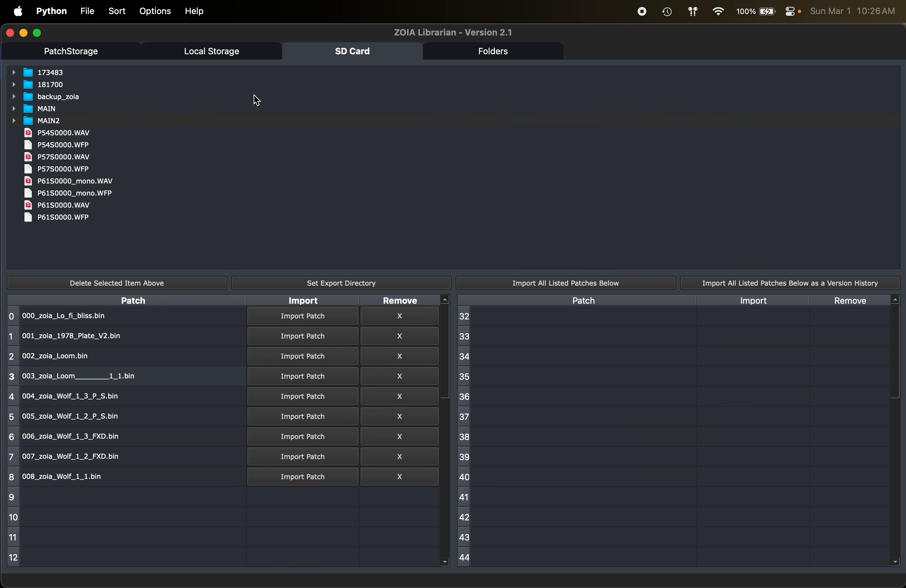
# - Review the imported Loom patch's linked metadata and patch notes in local storage
pyautogui.click(200, 57)
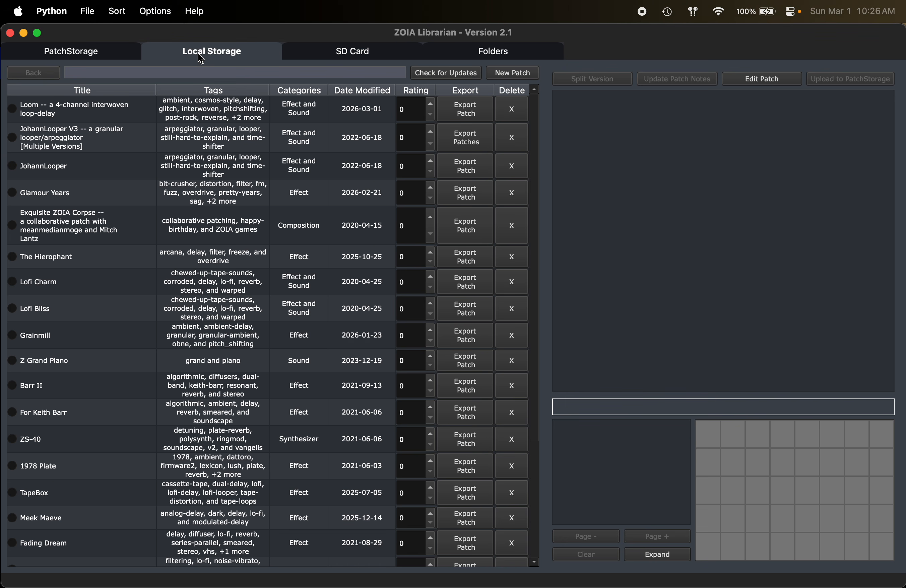
pyautogui.click(45, 104)
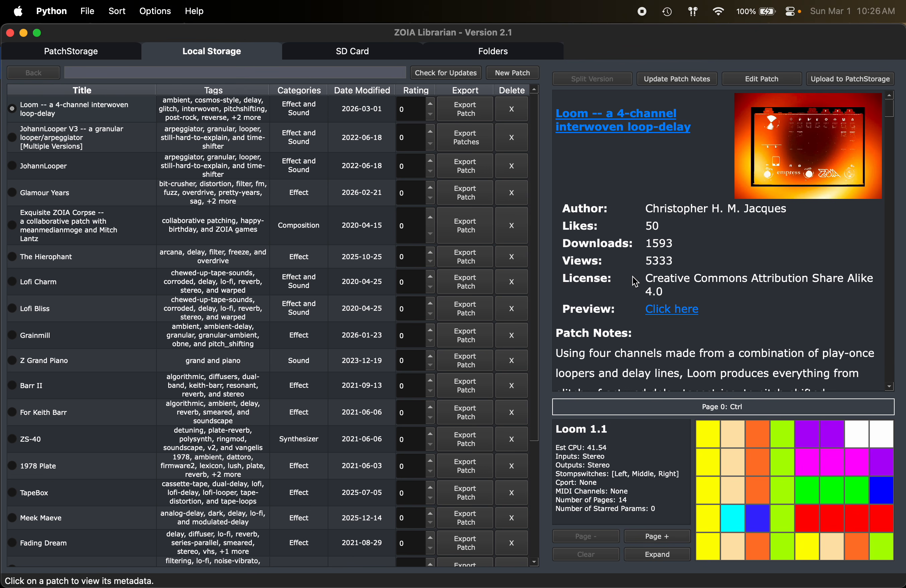
pyautogui.scroll(-15, 636, 275)
pyautogui.scroll(15, 636, 259)
# - Import all patches listed from the SD card's MAIN2 folder as a single version history
pyautogui.click(355, 49)
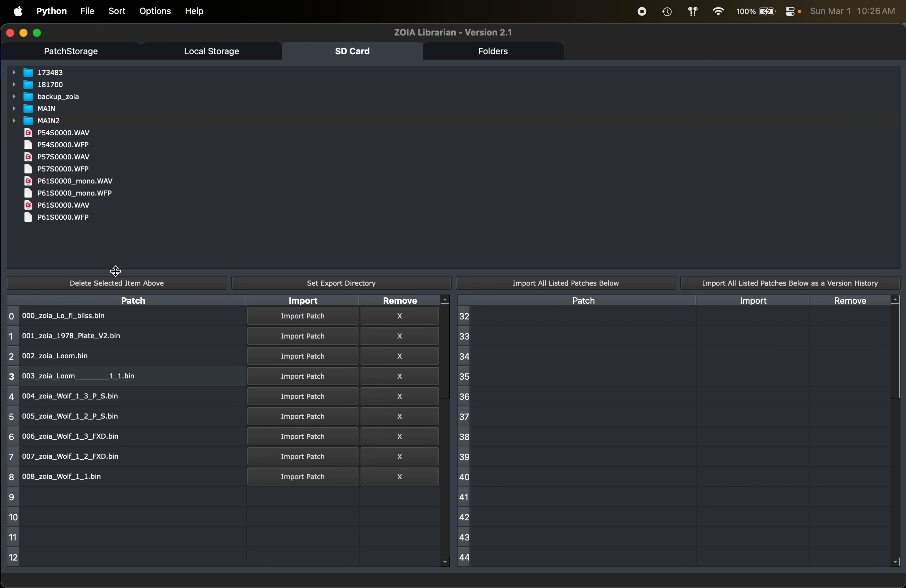
pyautogui.click(167, 507)
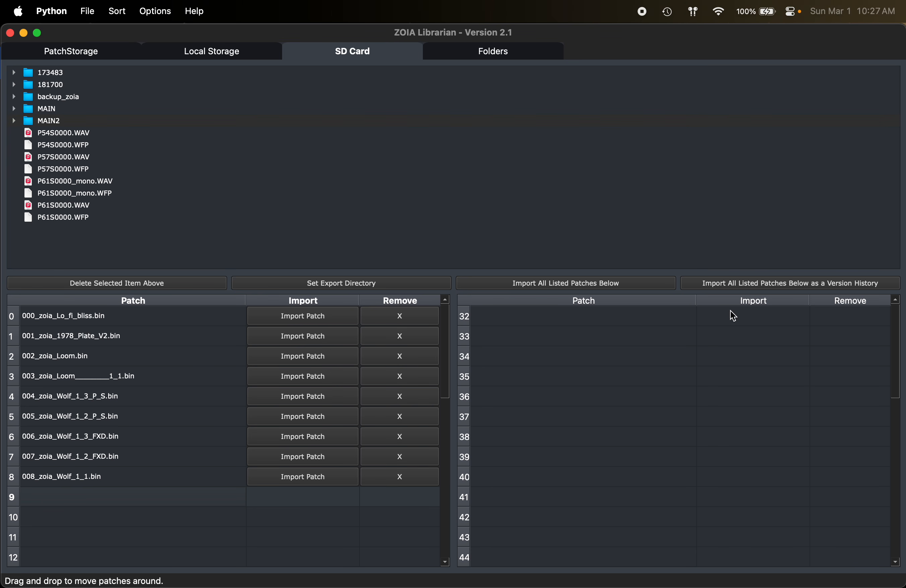
pyautogui.click(766, 286)
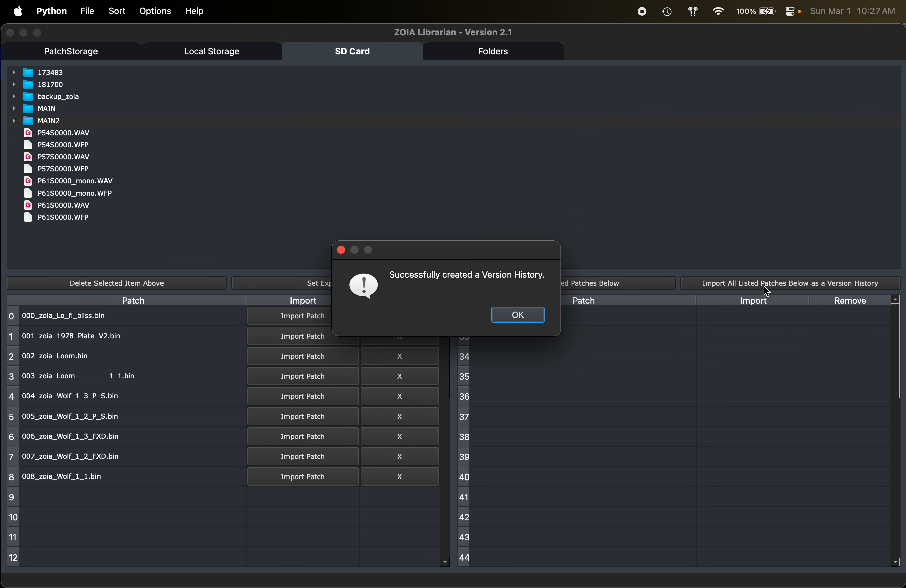
pyautogui.press('Return')
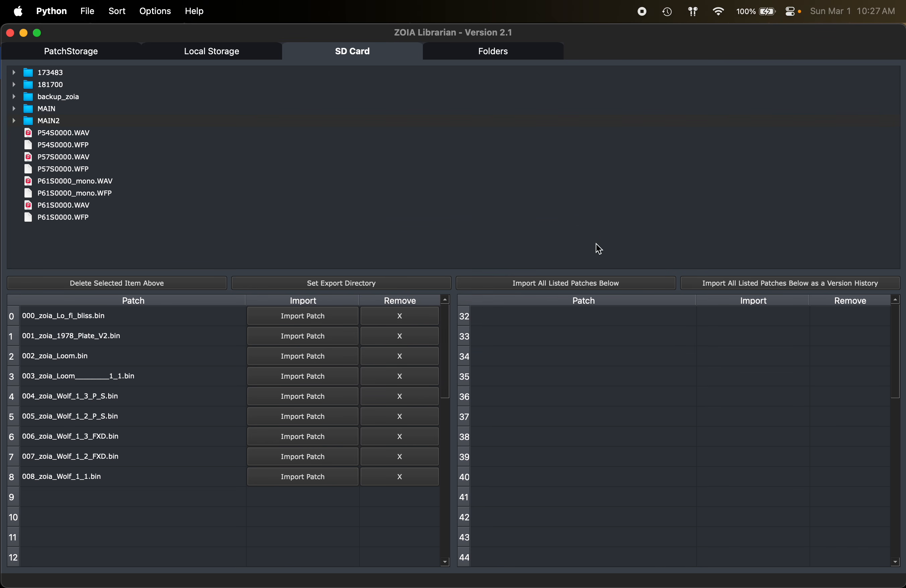
# - View the patches inside the imported MAIN2 version history in local storage, and return to the full local patch list
pyautogui.click(217, 53)
pyautogui.click(35, 114)
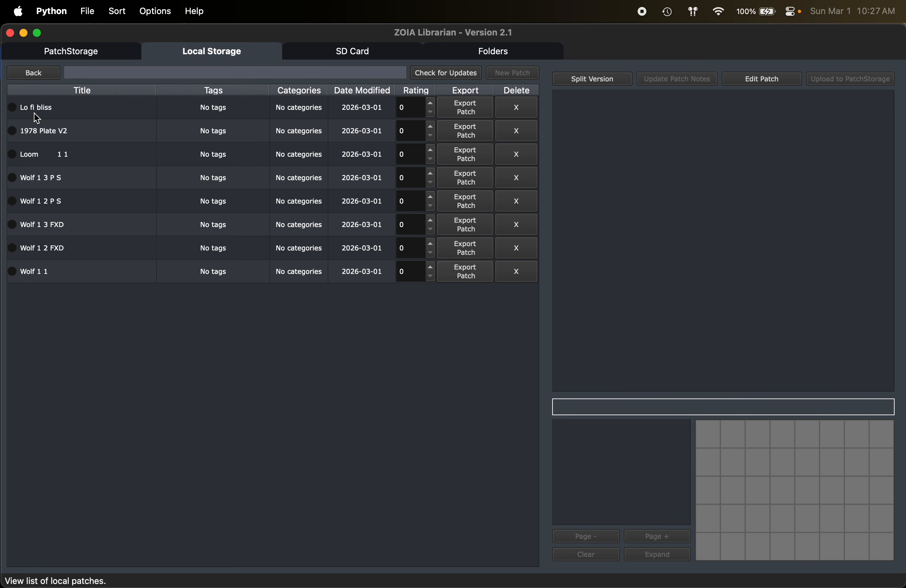
pyautogui.click(35, 73)
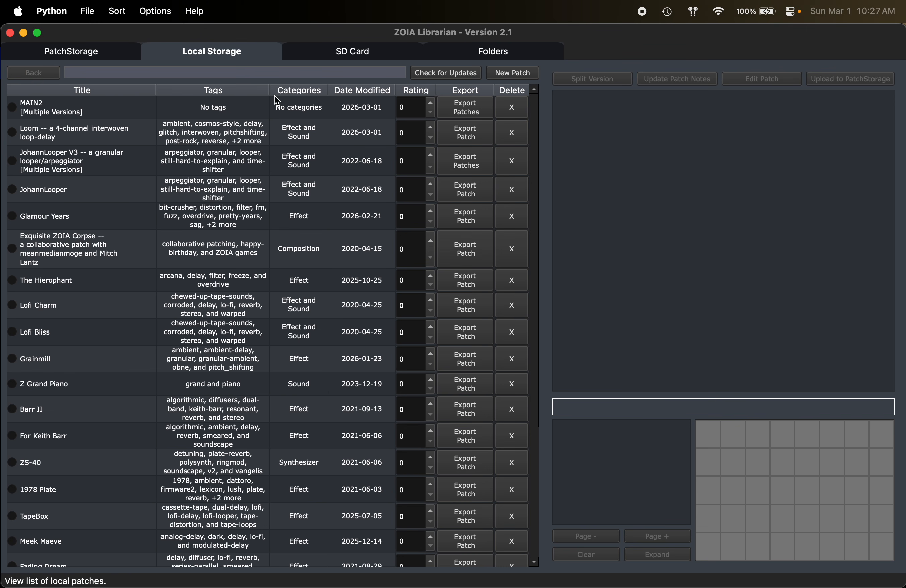
# - Delete the MAIN2 version history from local storage, and start a new patch in the Patch Builder
pyautogui.click(512, 108)
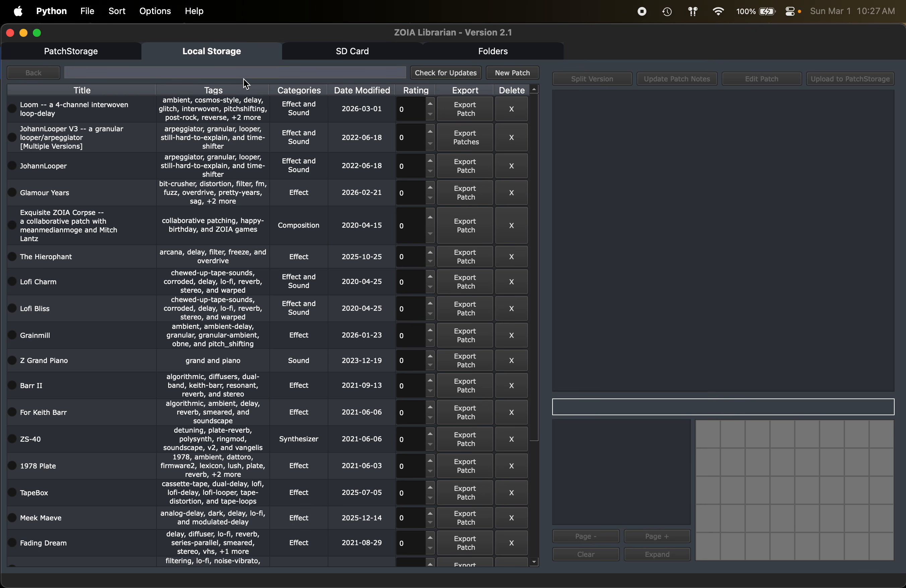
pyautogui.click(513, 73)
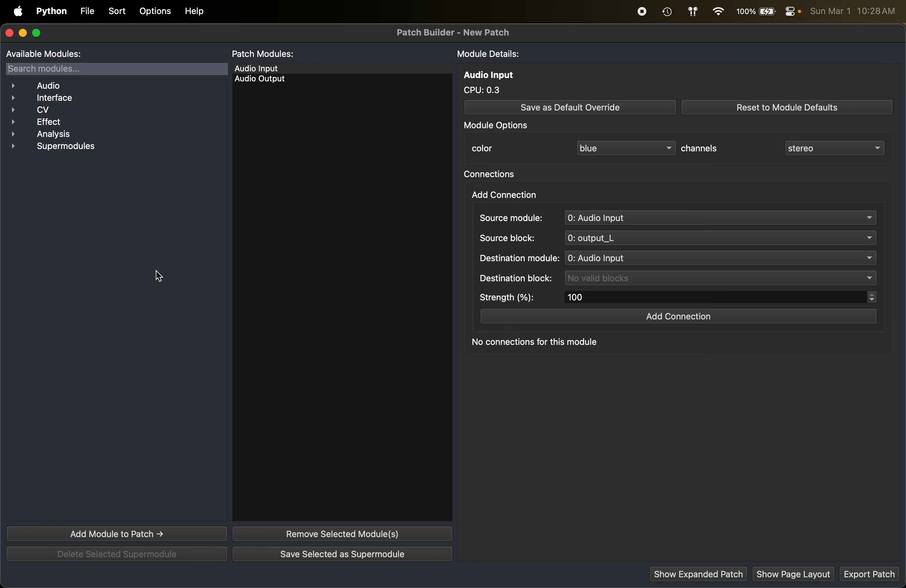
# - Search the available modules for "fil", and clear the search term
pyautogui.click(72, 69)
pyautogui.write('filye')
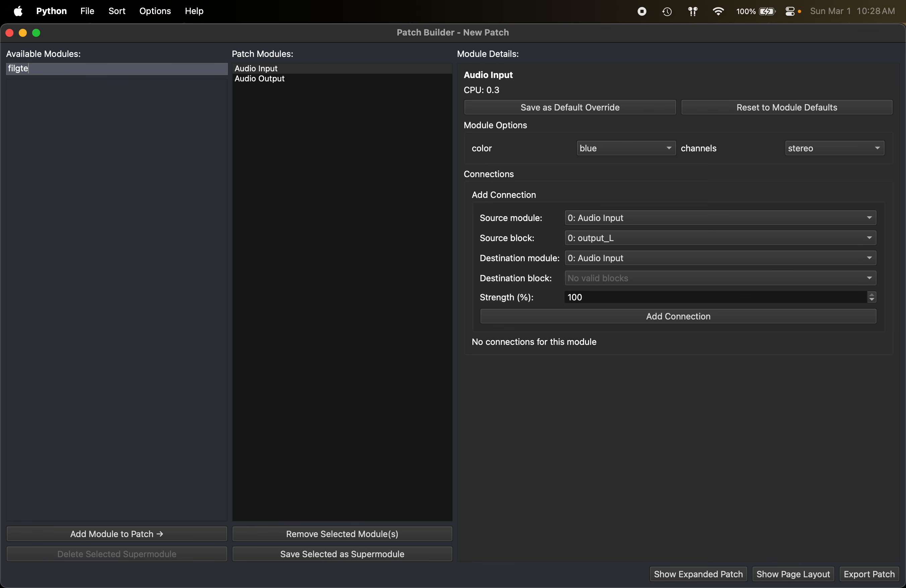
pyautogui.press('BackSpace')
pyautogui.press('BackSpace')
pyautogui.write('yet')
pyautogui.press('BackSpace')
pyautogui.press('BackSpace')
pyautogui.press('BackSpace')
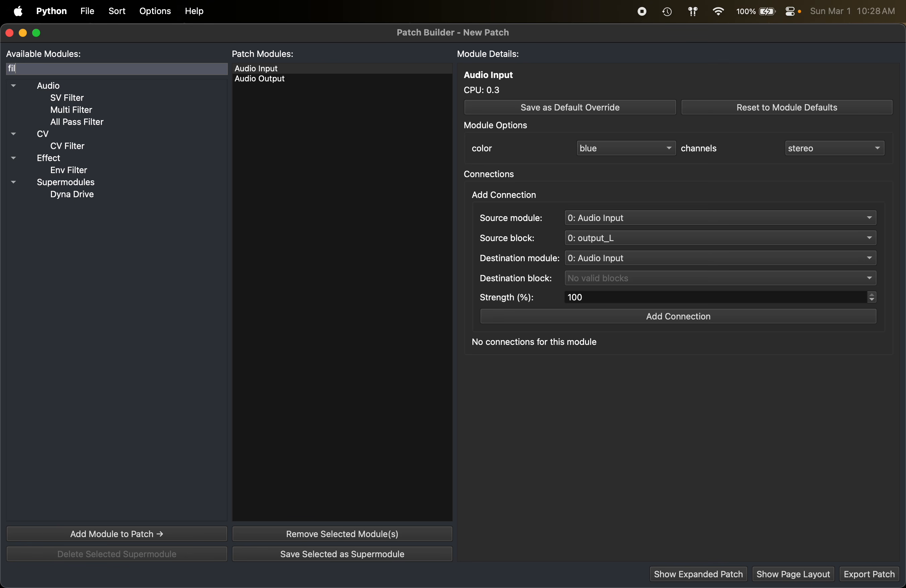
pyautogui.press('BackSpace')
pyautogui.press('BackSpace')
pyautogui.press('BackSpace')
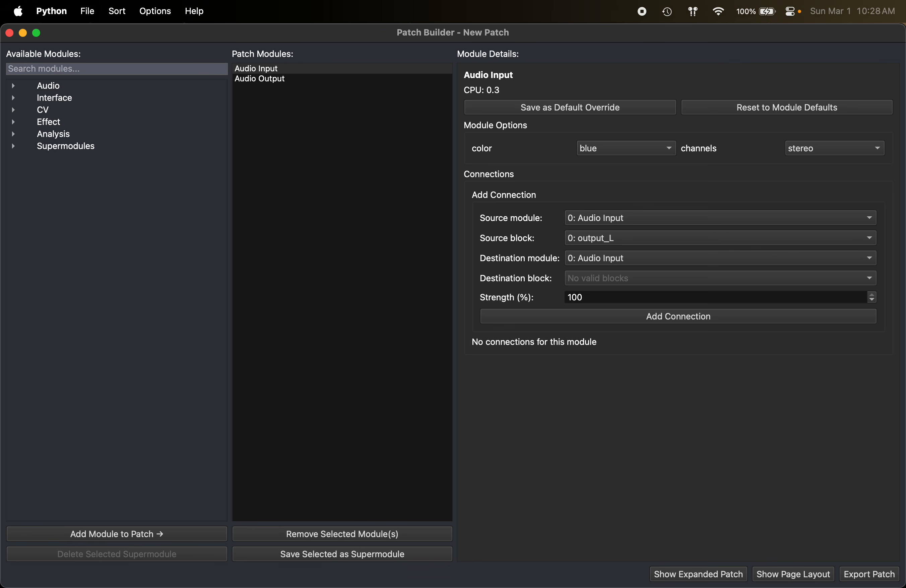
# - Search the available modules for "loop" and add the Looper audio module to the patch
pyautogui.write('l')
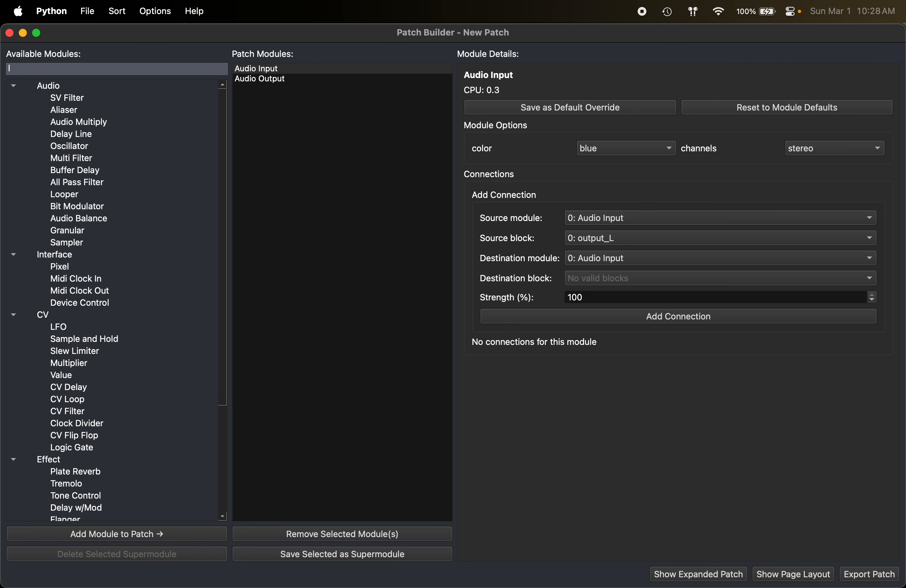
pyautogui.write('oop')
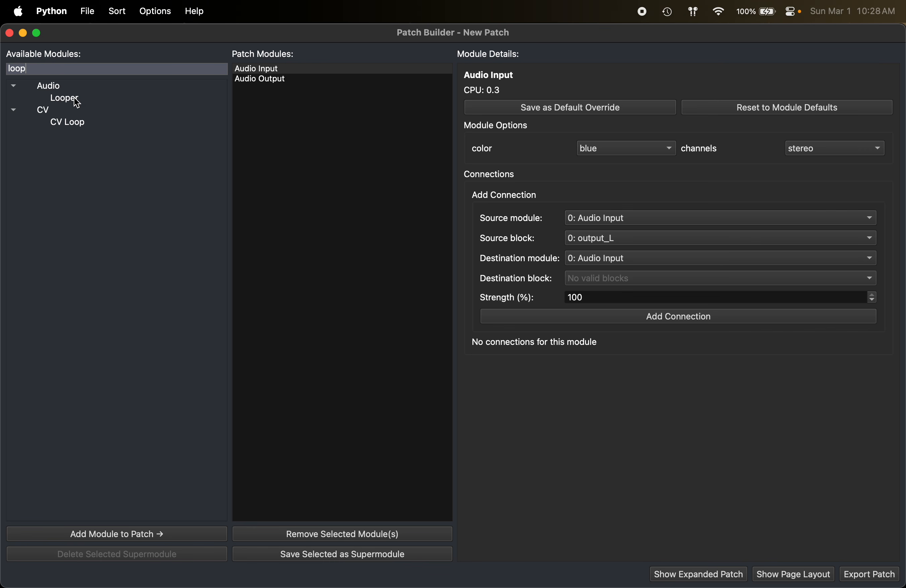
pyautogui.moveTo(77, 103)
pyautogui.moveTo(506, 78)
pyautogui.doubleClick(74, 101)
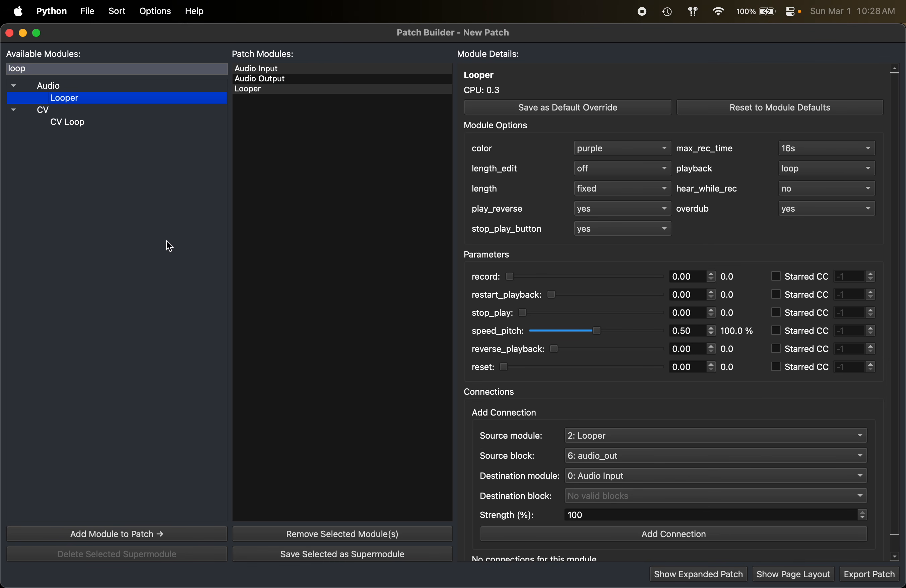
pyautogui.click(307, 146)
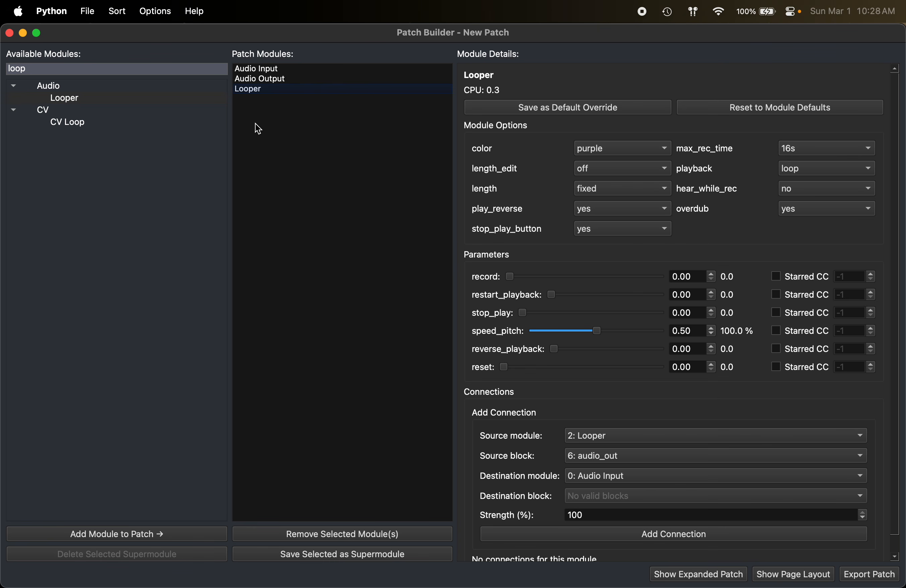
# - Search the available modules for "del" and add the Reverse Delay effect to the patch
pyautogui.doubleClick(54, 69)
pyautogui.write('dl')
pyautogui.press('BackSpace')
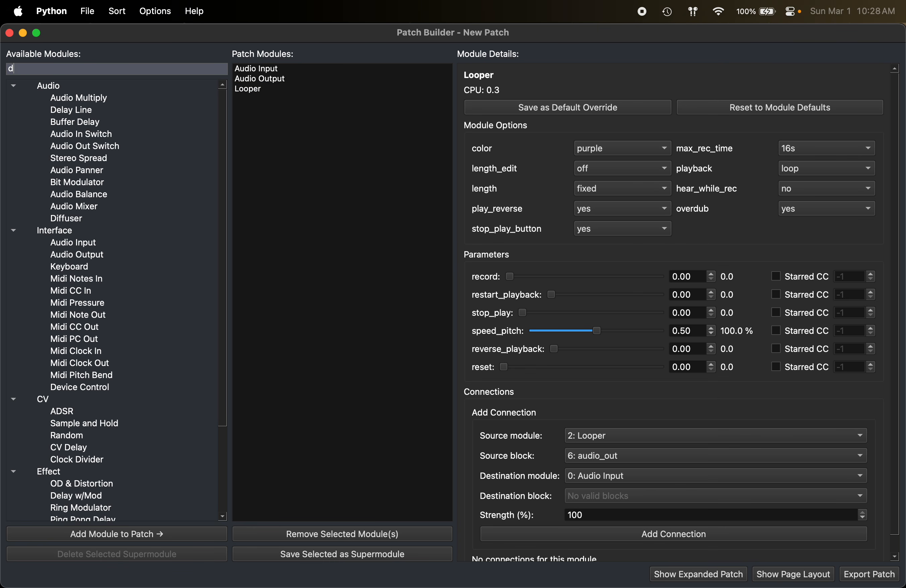
pyautogui.write('el')
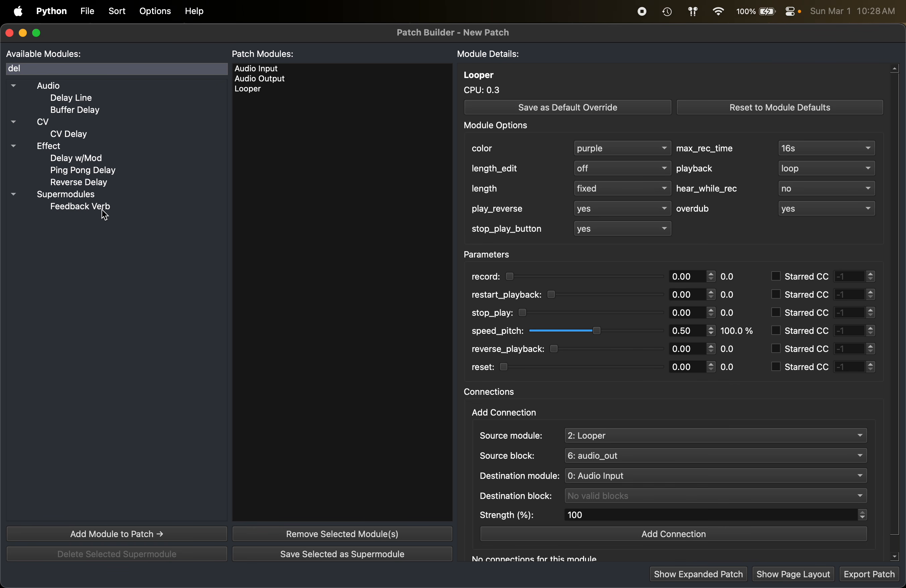
pyautogui.doubleClick(85, 183)
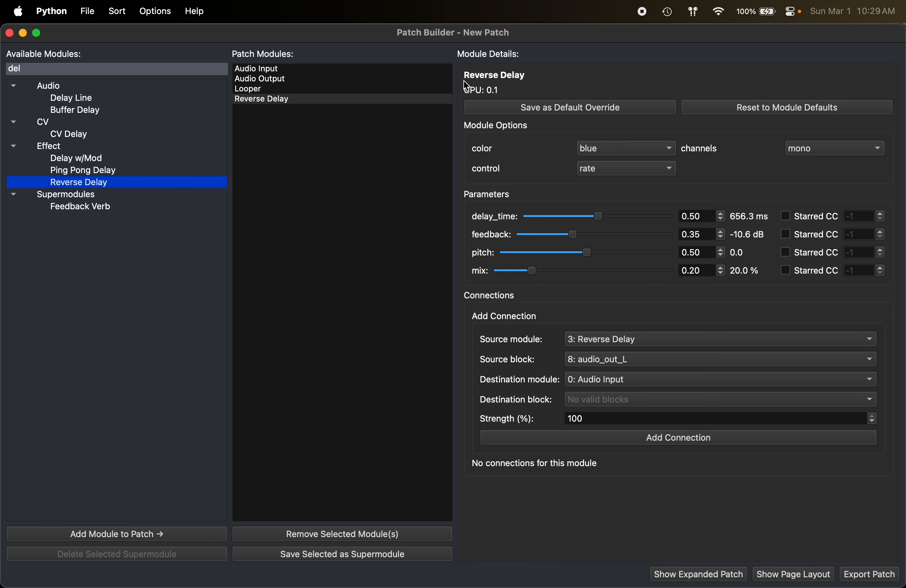
# - Set the Reverse Delay's color to yellow and channels to stereo, and save these options as its default override
pyautogui.click(399, 101)
pyautogui.click(624, 155)
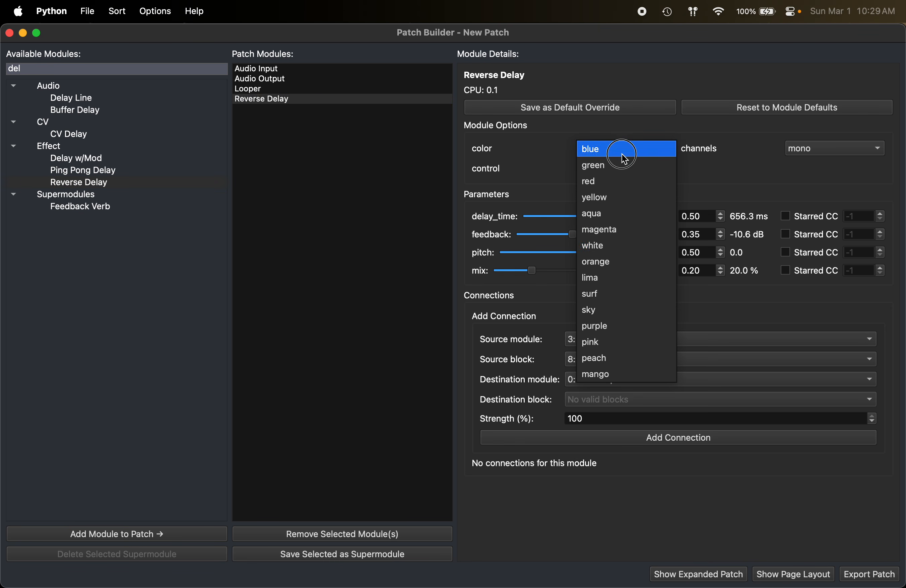
pyautogui.click(611, 197)
pyautogui.click(823, 151)
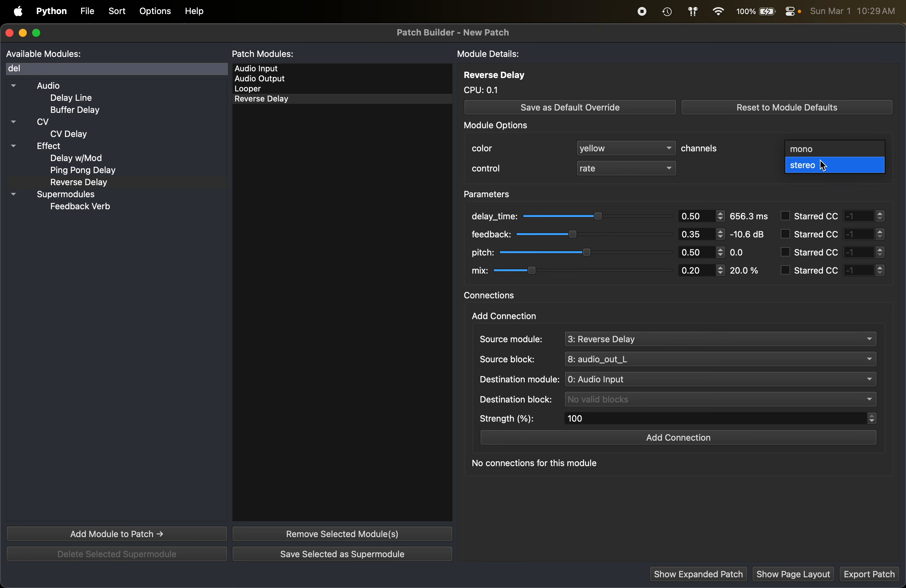
pyautogui.click(823, 166)
pyautogui.click(651, 169)
pyautogui.click(716, 182)
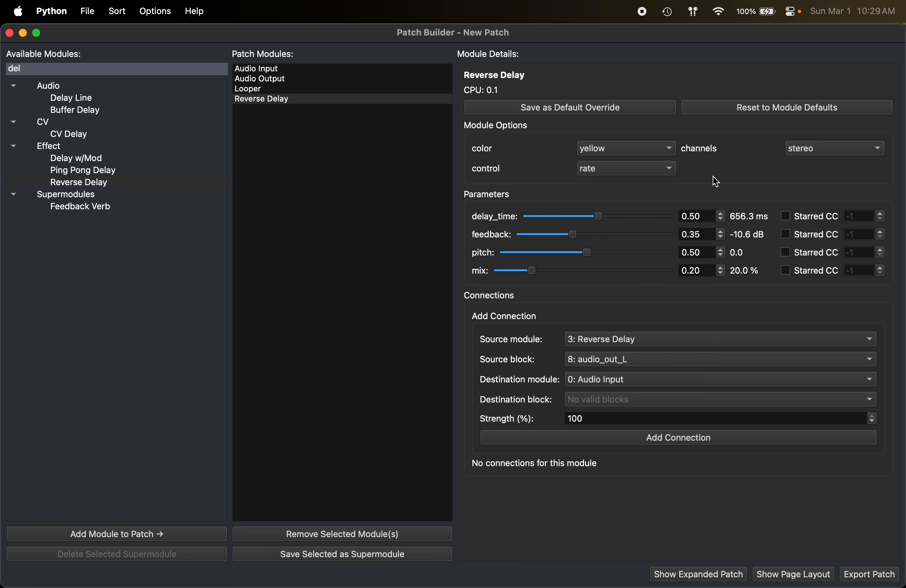
pyautogui.click(584, 108)
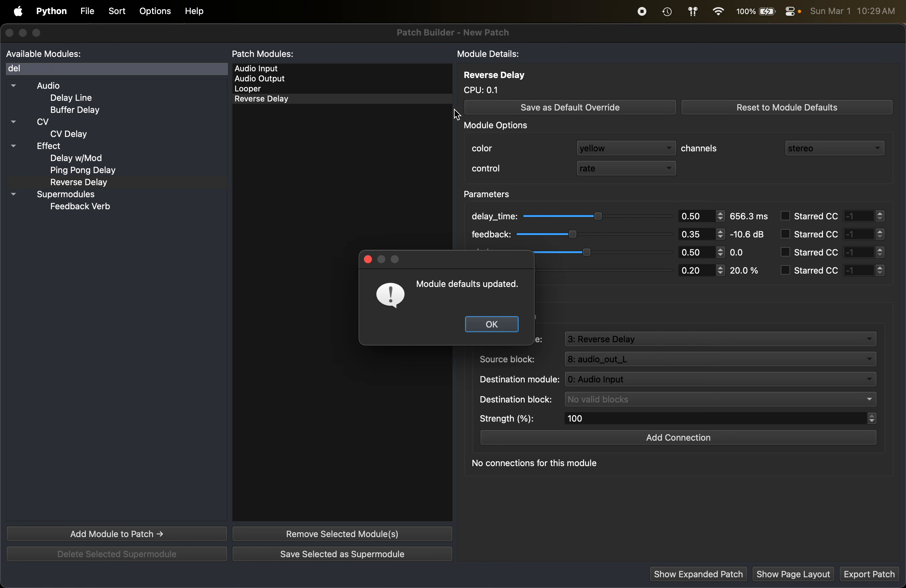
pyautogui.click(488, 318)
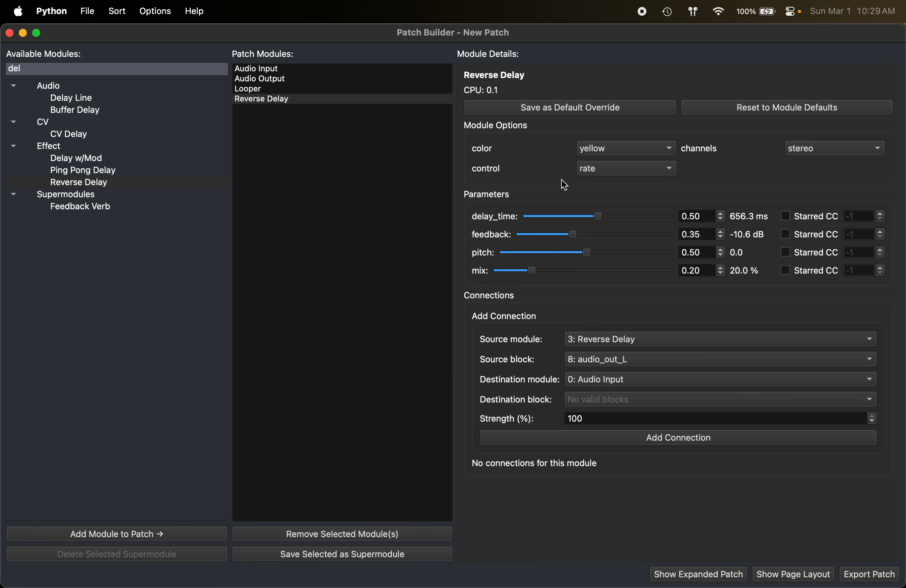
# - Add a second Reverse Delay to check the saved defaults, and remove that duplicate from the patch
pyautogui.doubleClick(109, 183)
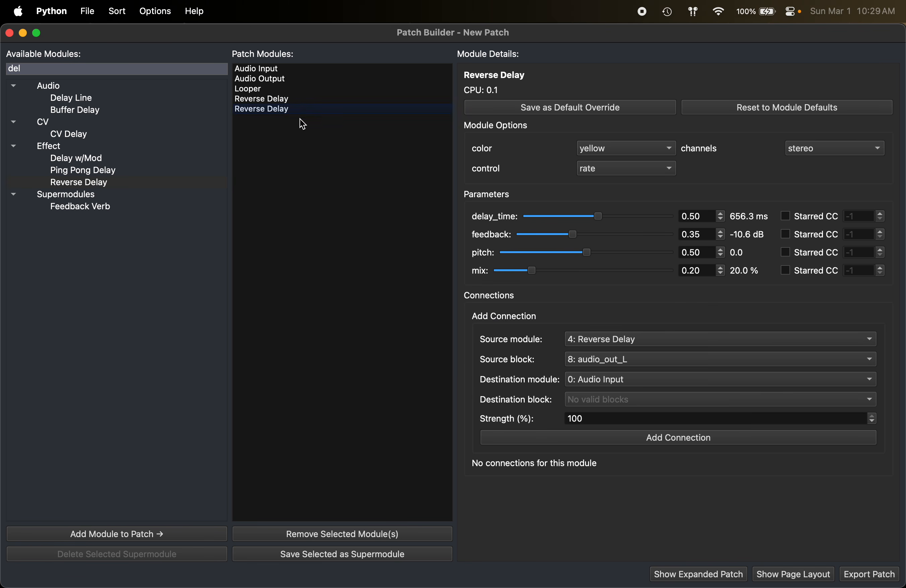
pyautogui.click(296, 100)
pyautogui.click(296, 110)
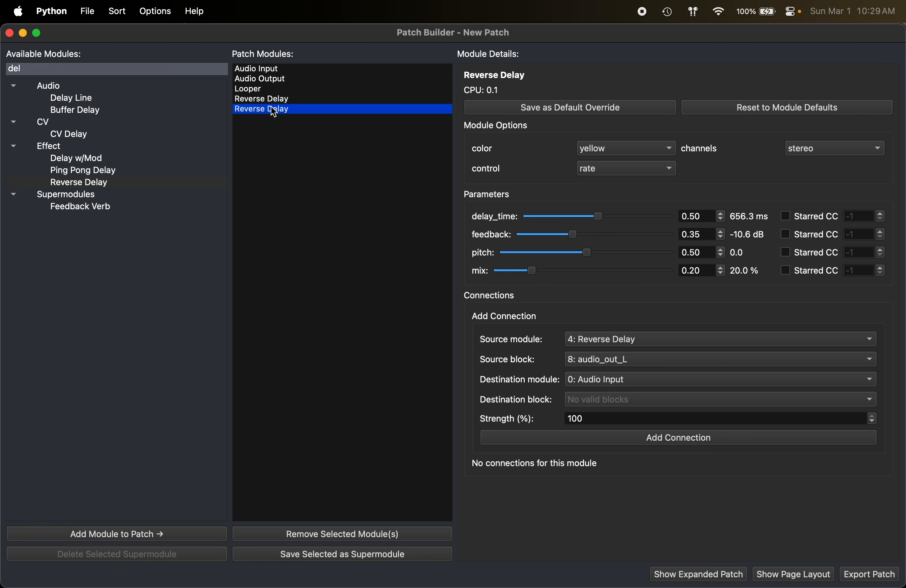
pyautogui.click(364, 527)
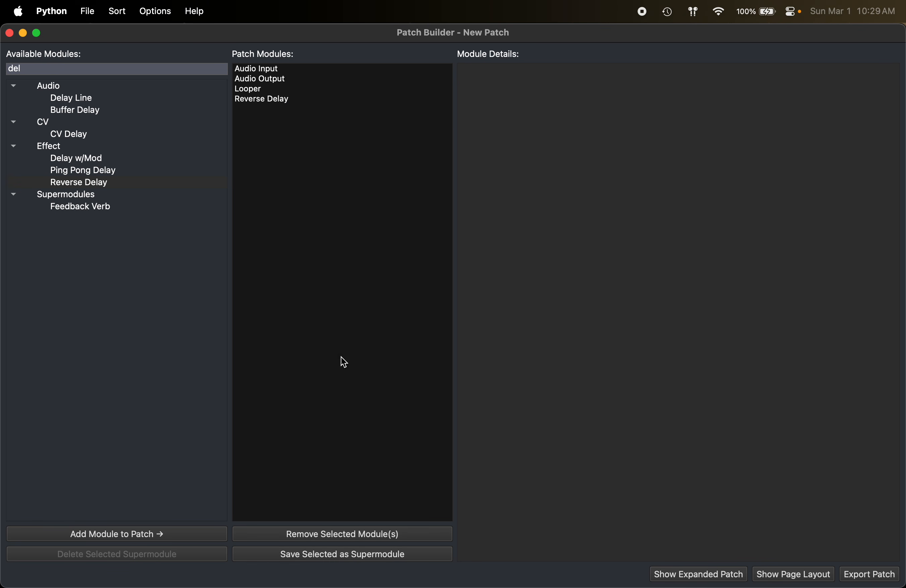
# - Adjust the remaining Reverse Delay's parameters to delay_time about 0.16, feedback about 0.34 and mix about 0.34
pyautogui.click(316, 101)
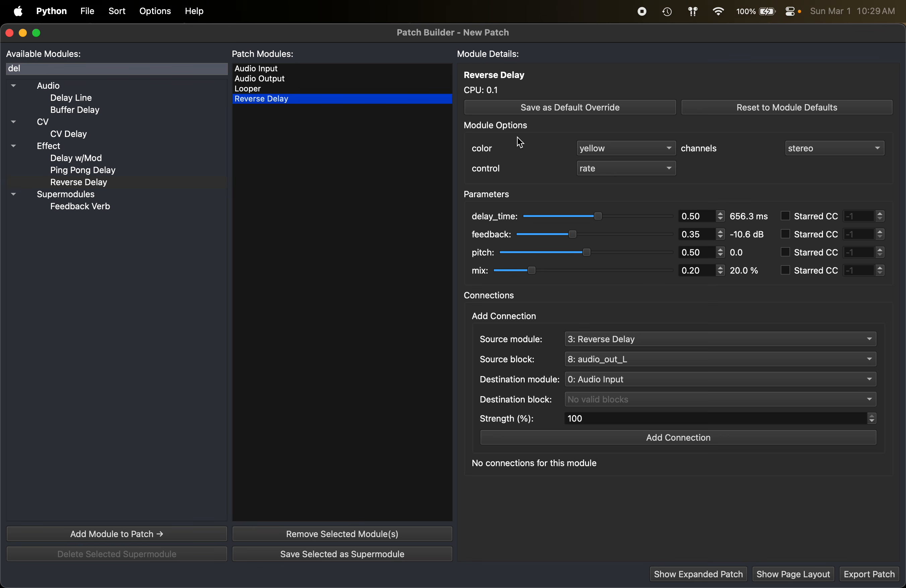
pyautogui.click(598, 221)
pyautogui.moveTo(599, 221); pyautogui.dragTo(638, 218)
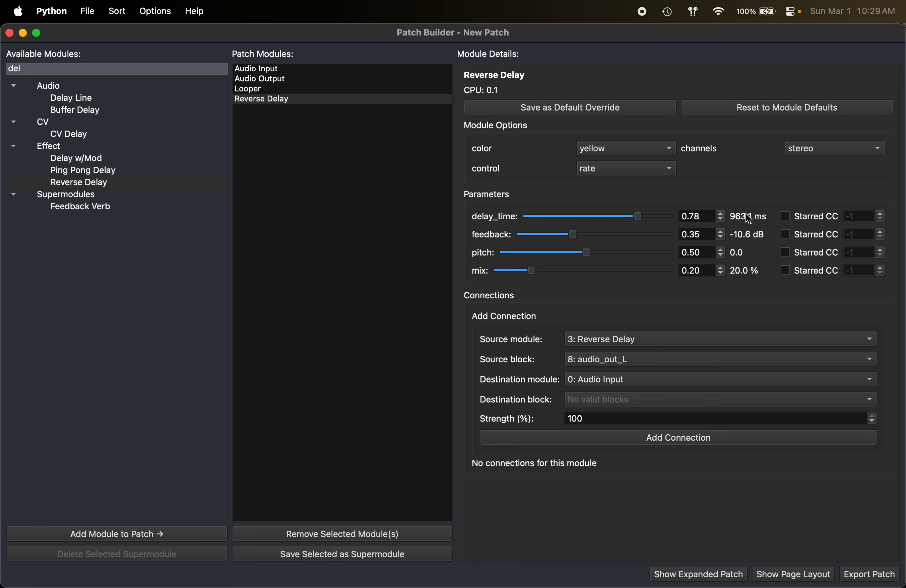
pyautogui.moveTo(638, 216); pyautogui.dragTo(570, 234)
pyautogui.click(573, 234)
pyautogui.moveTo(533, 270); pyautogui.dragTo(561, 274)
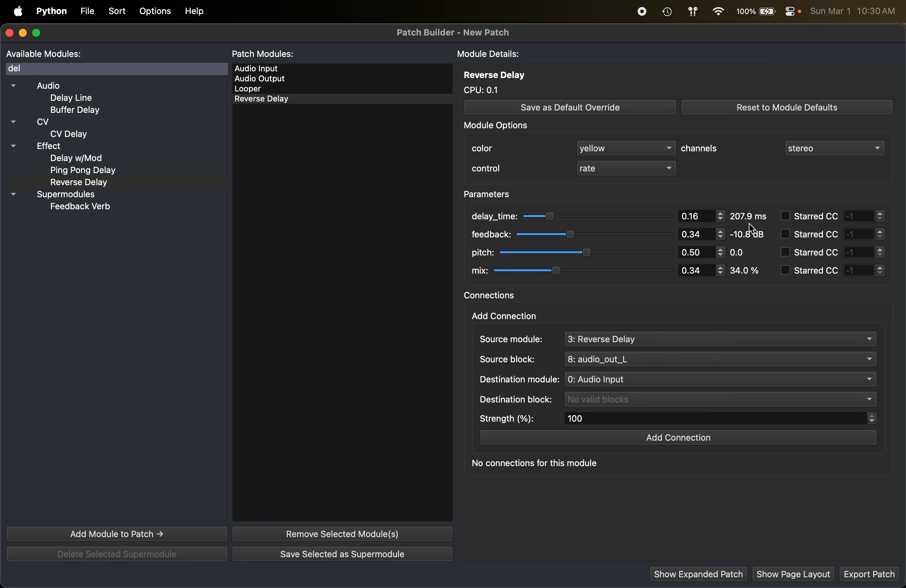
# - Raise the Reverse Delay's delay_time to about 0.80
pyautogui.moveTo(560, 218); pyautogui.dragTo(598, 220)
pyautogui.moveTo(556, 219); pyautogui.dragTo(652, 222)
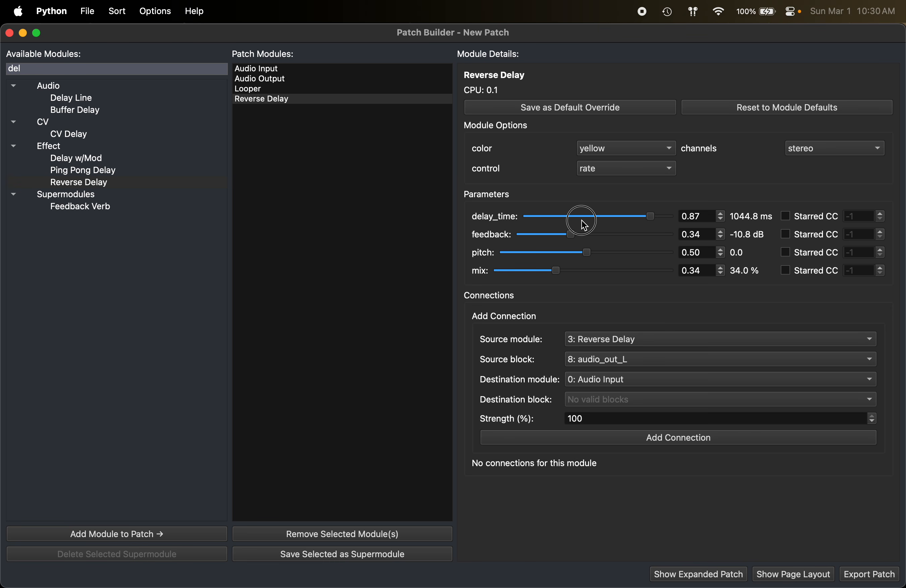
pyautogui.click(563, 217)
pyautogui.moveTo(563, 217); pyautogui.dragTo(642, 219)
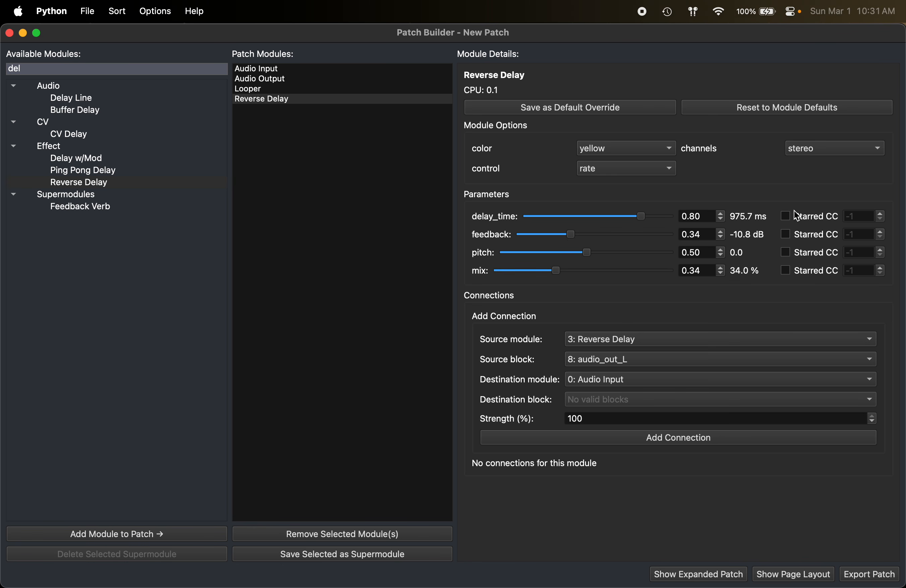
# - Enable Starred CC for the Reverse Delay's delay_time with CC 1 and for feedback with CC 4
pyautogui.click(786, 217)
pyautogui.doubleClick(860, 217)
pyautogui.write('7')
pyautogui.click(799, 237)
pyautogui.click(879, 232)
pyautogui.click(880, 232)
pyautogui.click(879, 232)
pyautogui.click(879, 232)
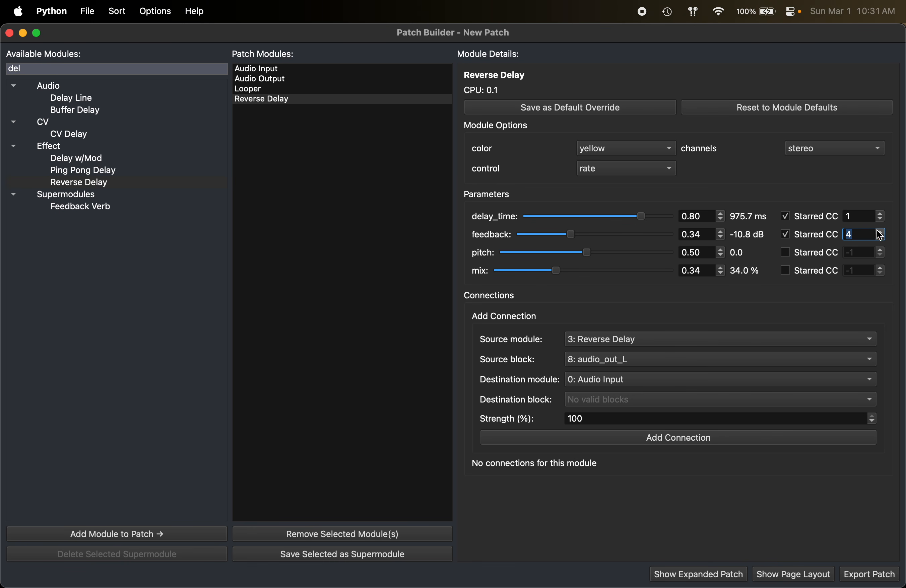
# - Change the feedback parameter's starred CC to 1, and disable Starred CC for both delay_time and feedback
pyautogui.click(885, 231)
pyautogui.click(881, 231)
pyautogui.click(881, 231)
pyautogui.click(881, 232)
pyautogui.doubleClick(867, 215)
pyautogui.write('7')
pyautogui.click(786, 216)
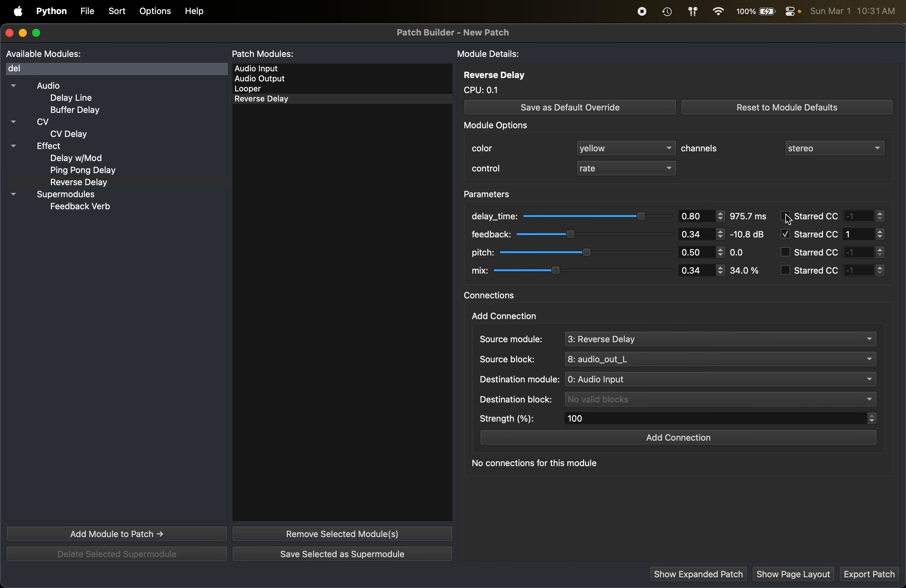
pyautogui.click(786, 234)
# - Clear the module search, review the Dyna Drive supermodule's description, and add Dyna Drive to the patch
pyautogui.doubleClick(50, 68)
pyautogui.press('BackSpace')
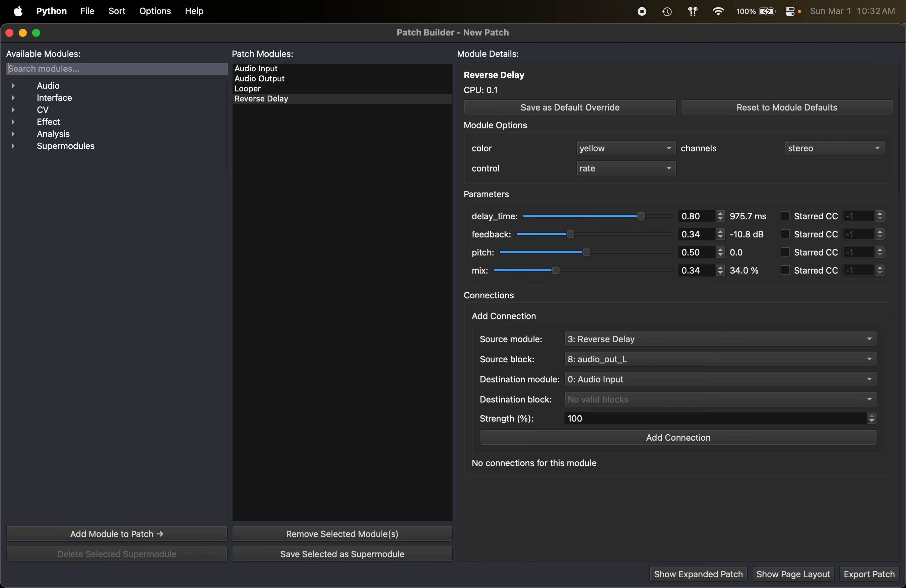
pyautogui.click(14, 147)
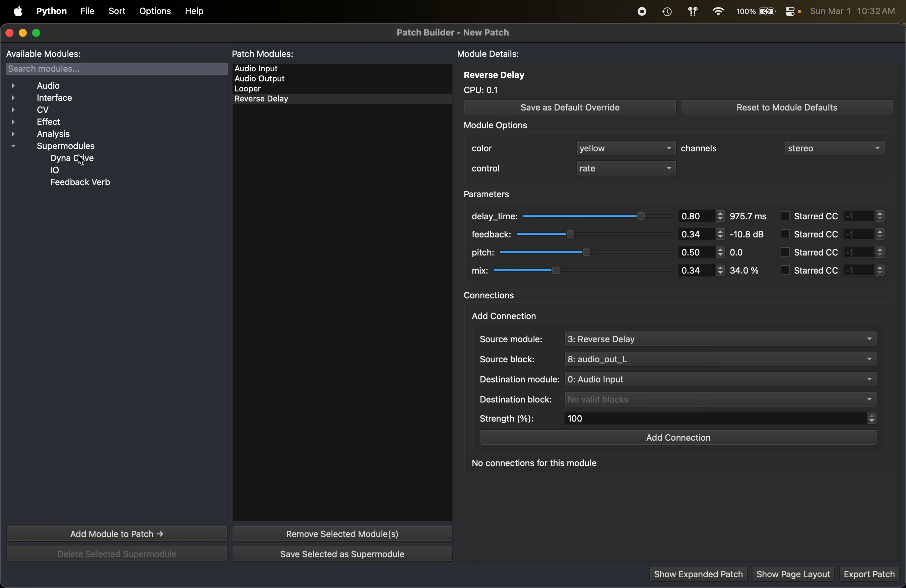
pyautogui.moveTo(80, 160)
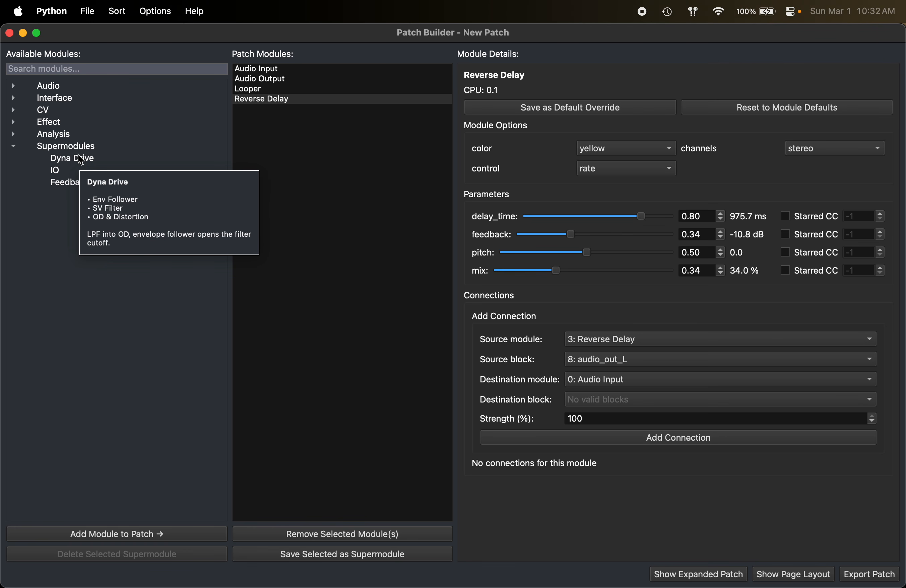
pyautogui.rightClick(80, 160)
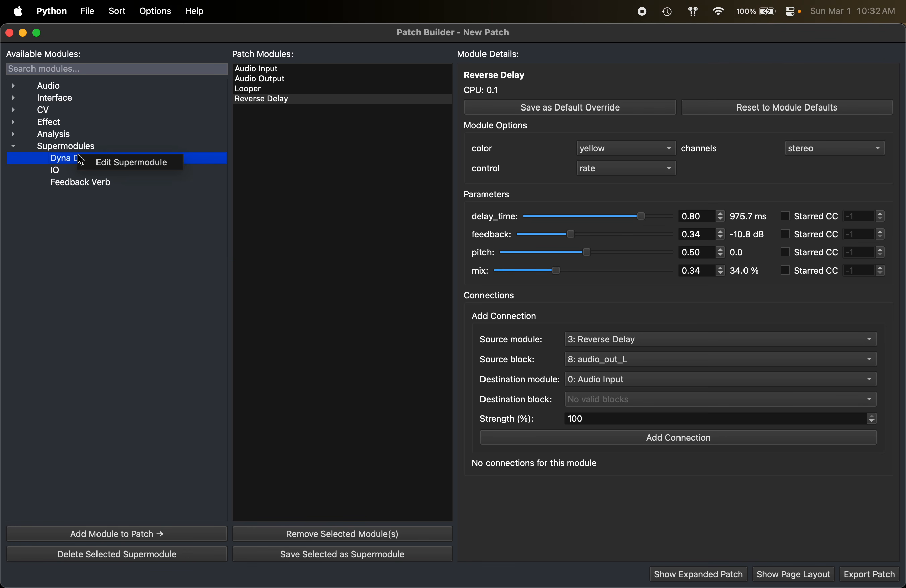
pyautogui.click(123, 217)
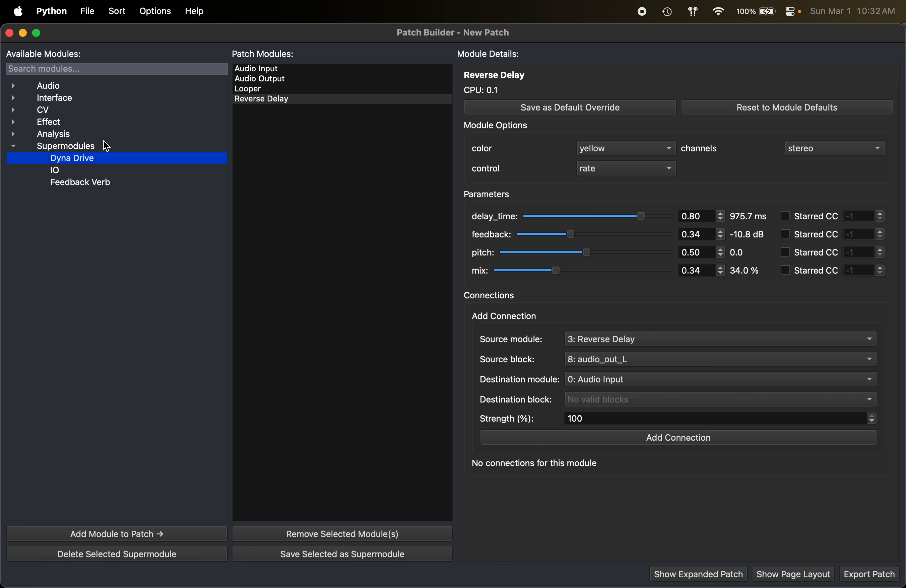
pyautogui.doubleClick(87, 161)
pyautogui.click(267, 195)
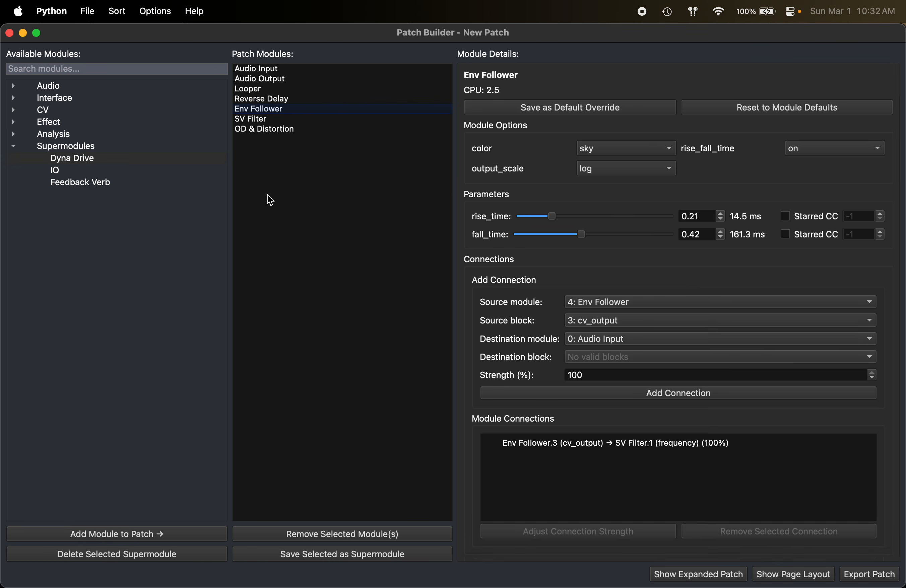
# - Open the expanded view of the new patch to examine its modules and connections
pyautogui.moveTo(259, 134)
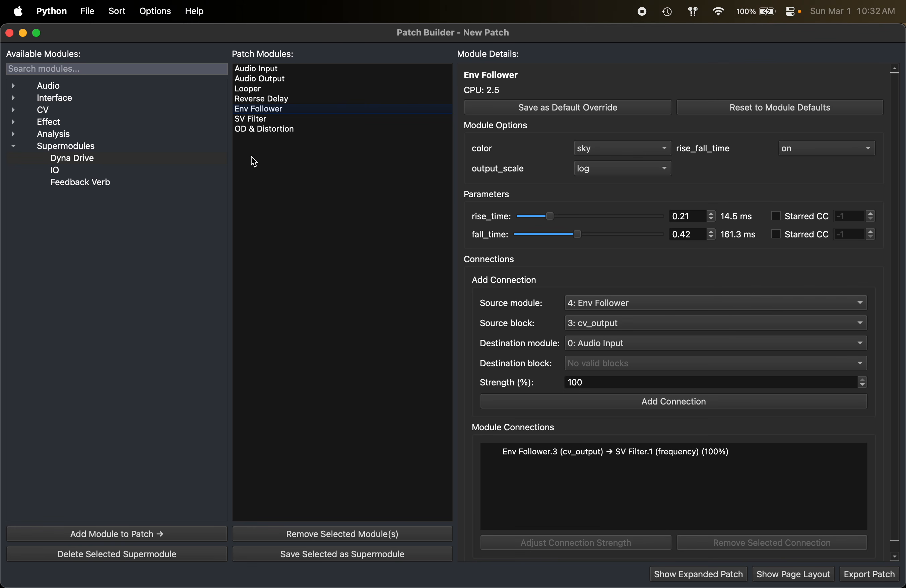
pyautogui.click(709, 572)
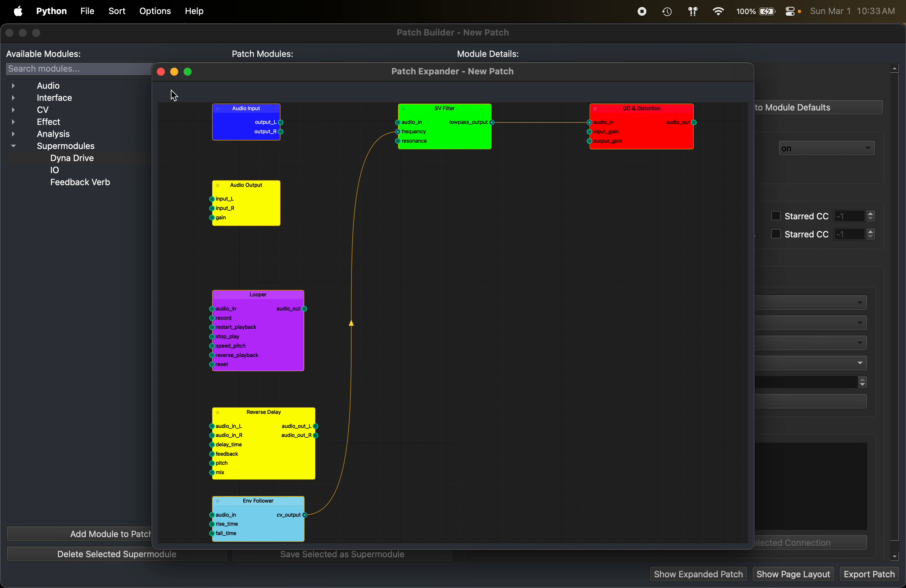
# - Close the expanded view and review the details of the OD & Distortion, SV Filter and Env Follower modules
pyautogui.click(161, 72)
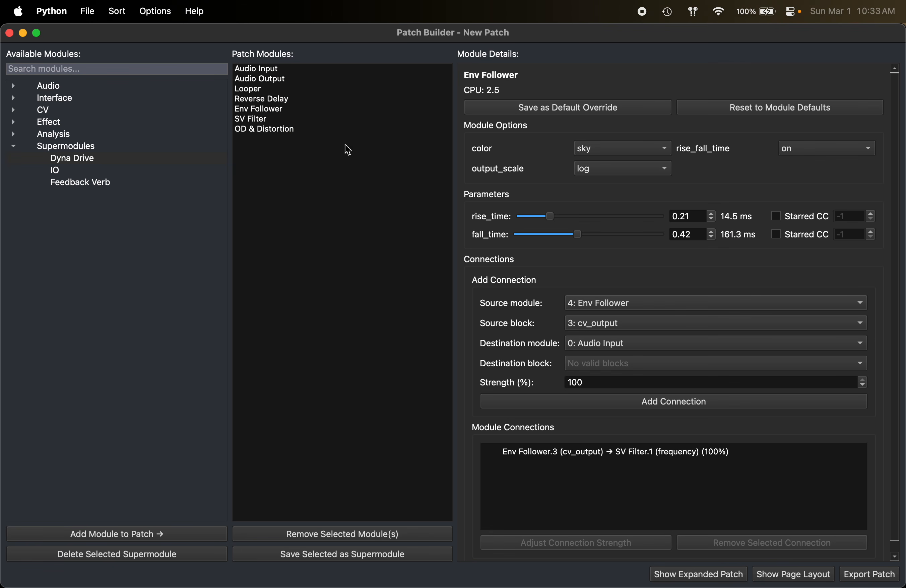
pyautogui.click(323, 129)
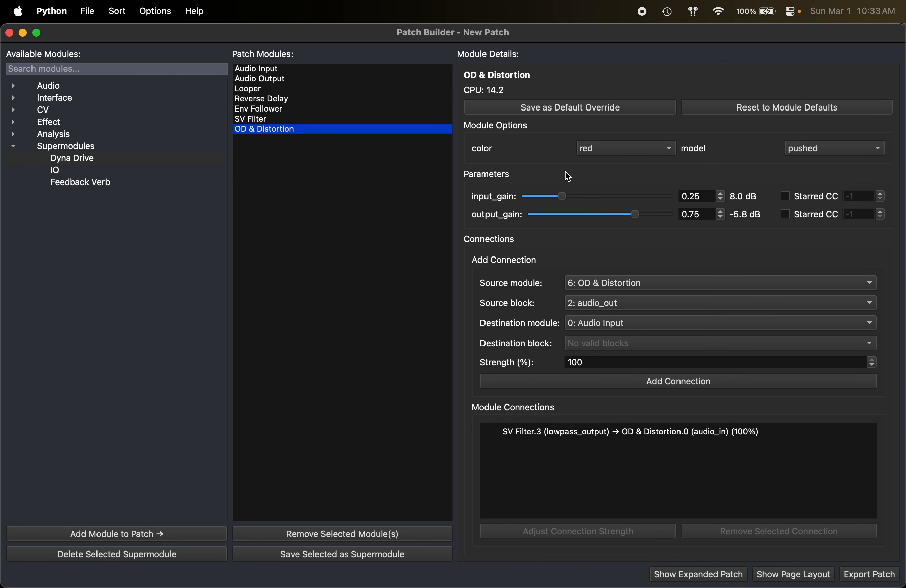
pyautogui.click(343, 120)
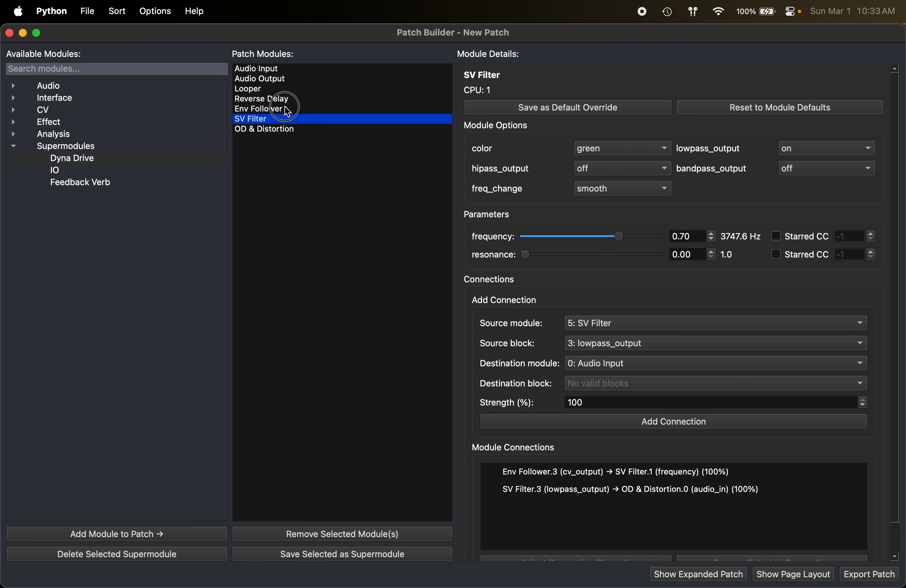
pyautogui.click(266, 110)
# - Move the Reverse Delay below OD & Distortion in the patch module list, and select the modules from Env Follower through Reverse Delay
pyautogui.click(292, 100)
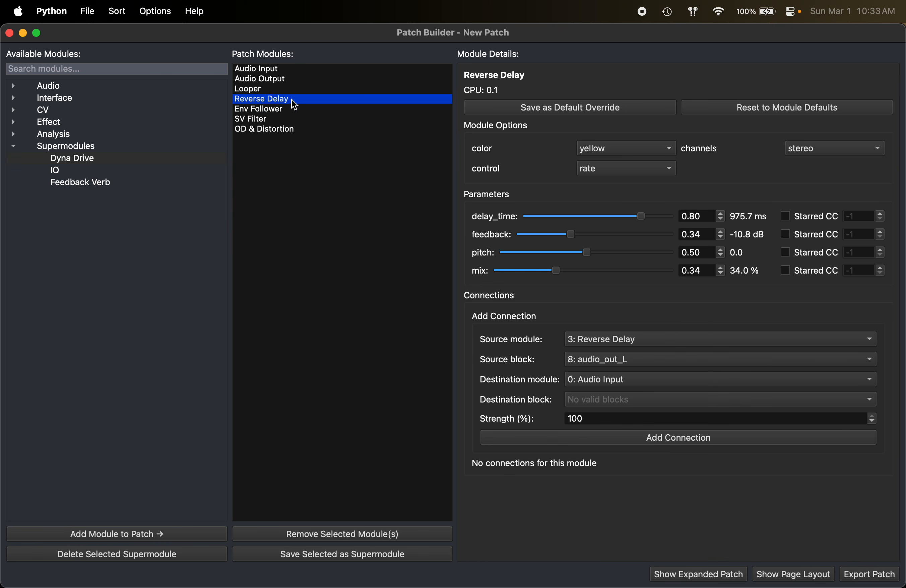
pyautogui.moveTo(280, 104); pyautogui.dragTo(296, 167)
pyautogui.keyDown('shift'); pyautogui.click(281, 101); pyautogui.keyUp('shift')
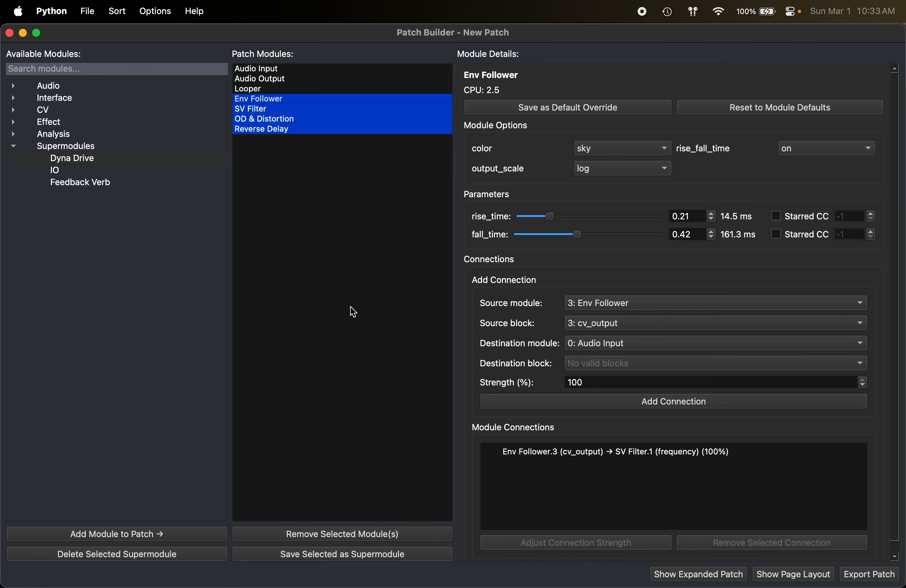
# - Connect OD & Distortion's audio_out to Reverse Delay's audio_in_L in the expanded patch view
pyautogui.click(272, 119)
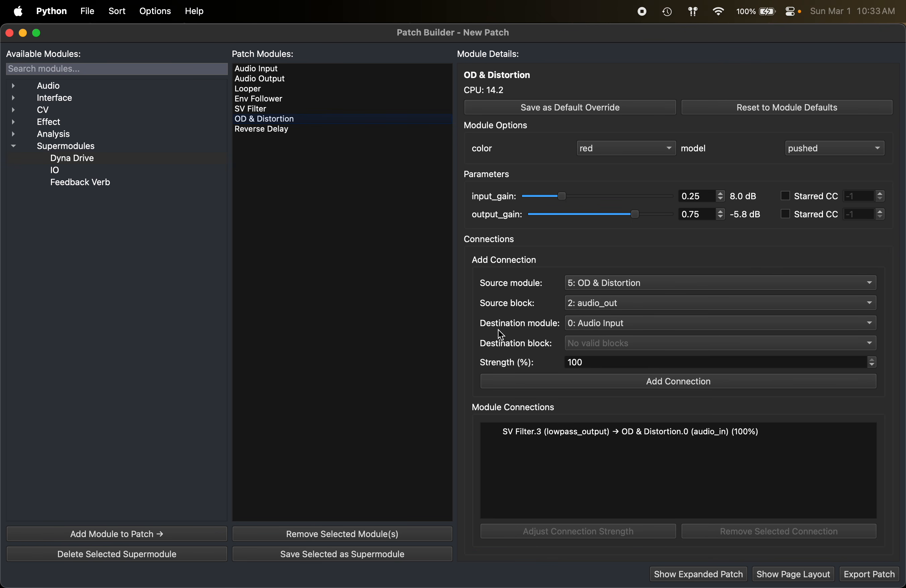
pyautogui.click(293, 119)
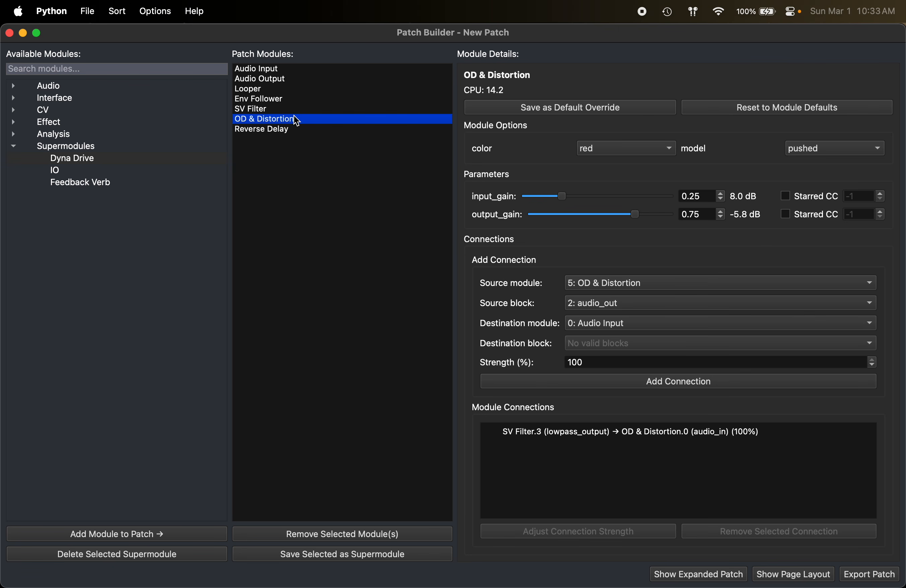
pyautogui.click(656, 321)
pyautogui.click(647, 306)
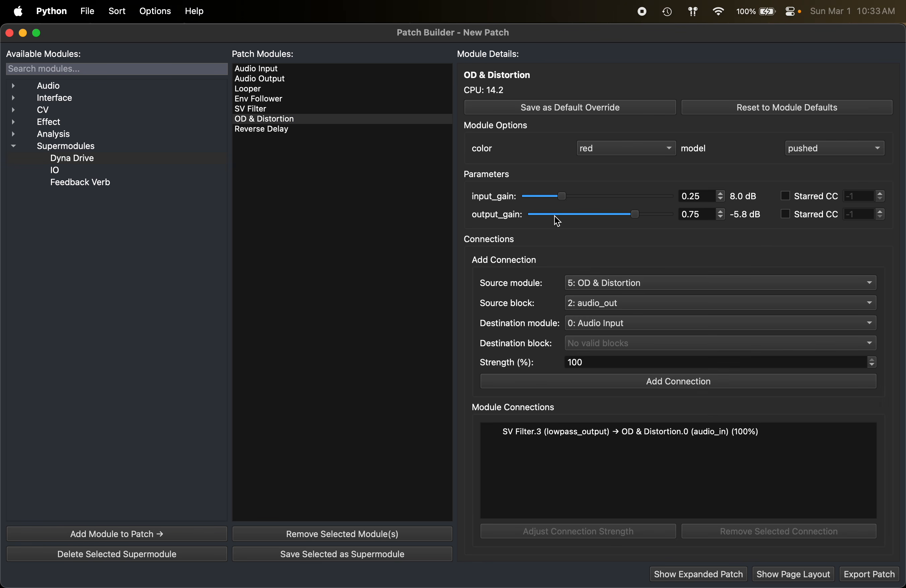
pyautogui.click(707, 574)
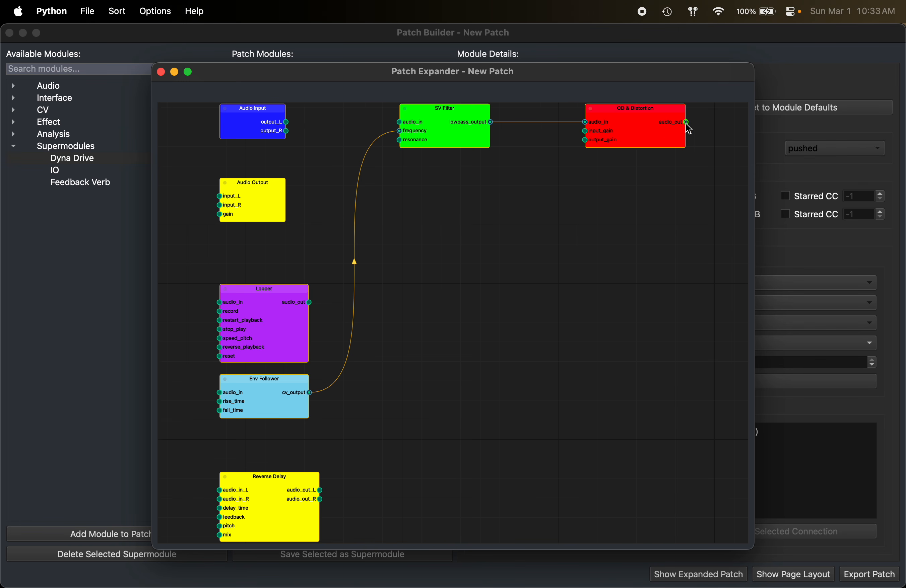
pyautogui.moveTo(686, 122); pyautogui.dragTo(220, 490)
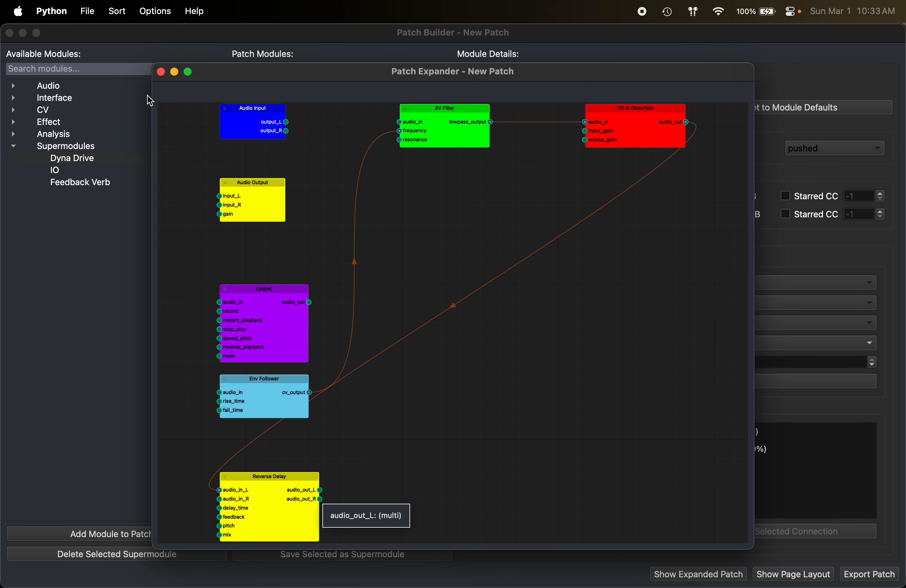
pyautogui.click(161, 72)
# - Review the listed connections of the SV Filter, OD & Distortion and Reverse Delay modules
pyautogui.click(278, 111)
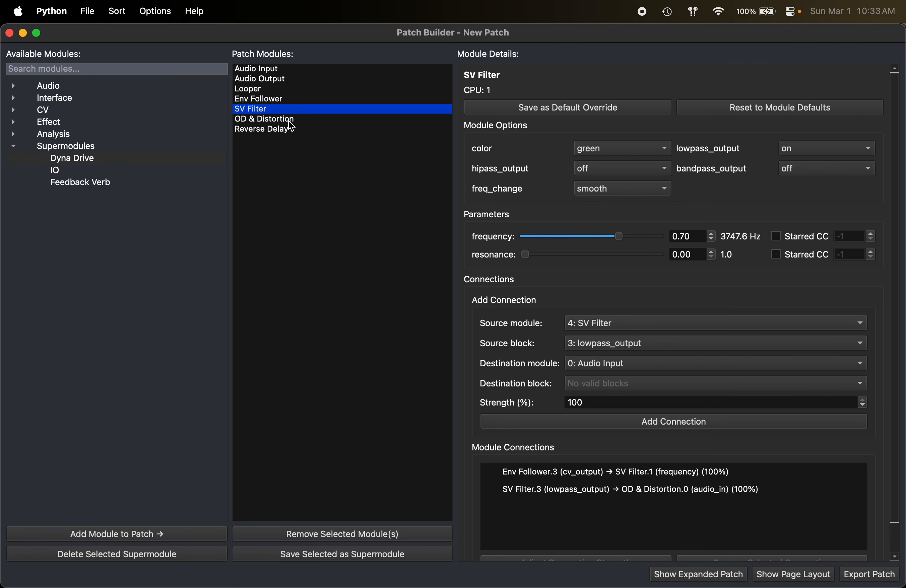
pyautogui.click(293, 118)
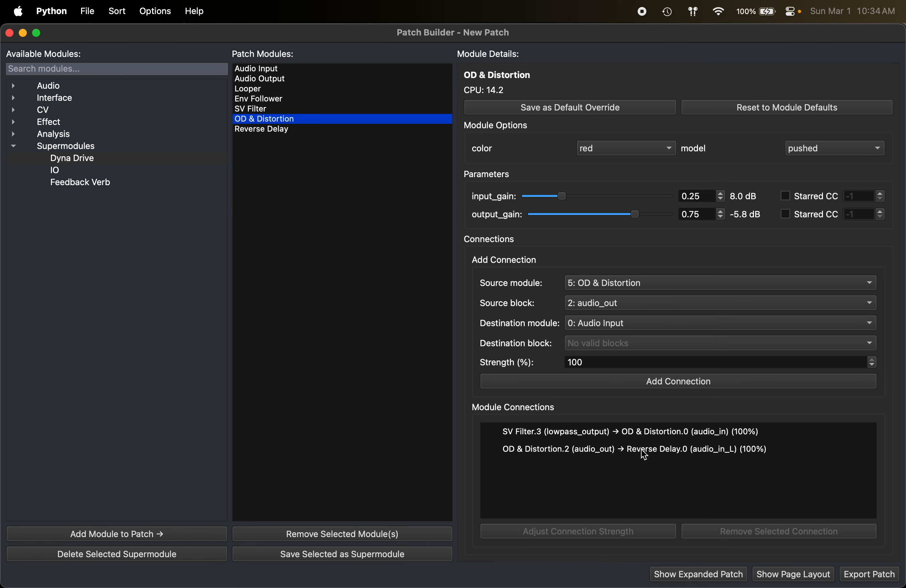
pyautogui.click(295, 130)
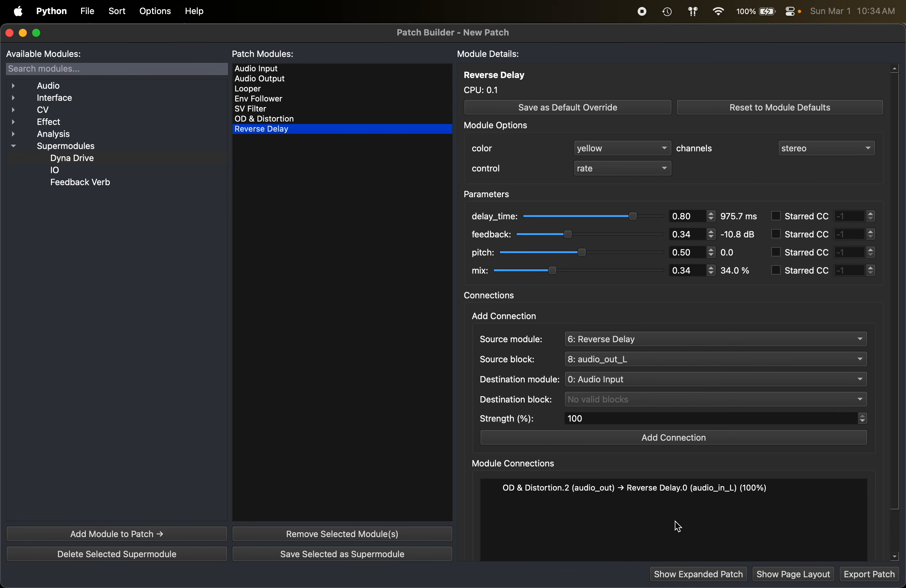
pyautogui.scroll(-2, 678, 527)
pyautogui.scroll(2, 538, 439)
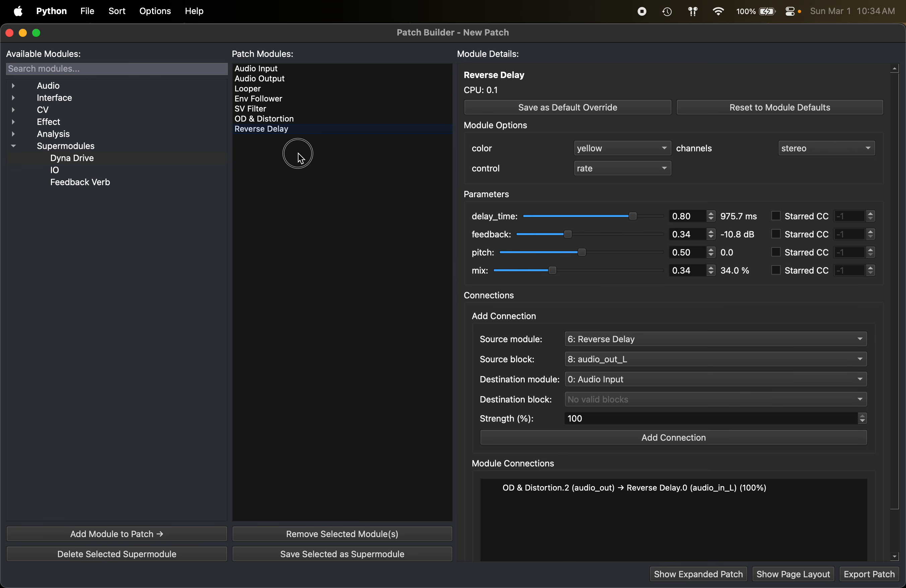
# - Save Env Follower through Reverse Delay as supermodule "Dyna + Reverse" with the description "LPF, OD, and reverse with envelope follower"
pyautogui.keyDown('shift'); pyautogui.click(263, 100); pyautogui.keyUp('shift')
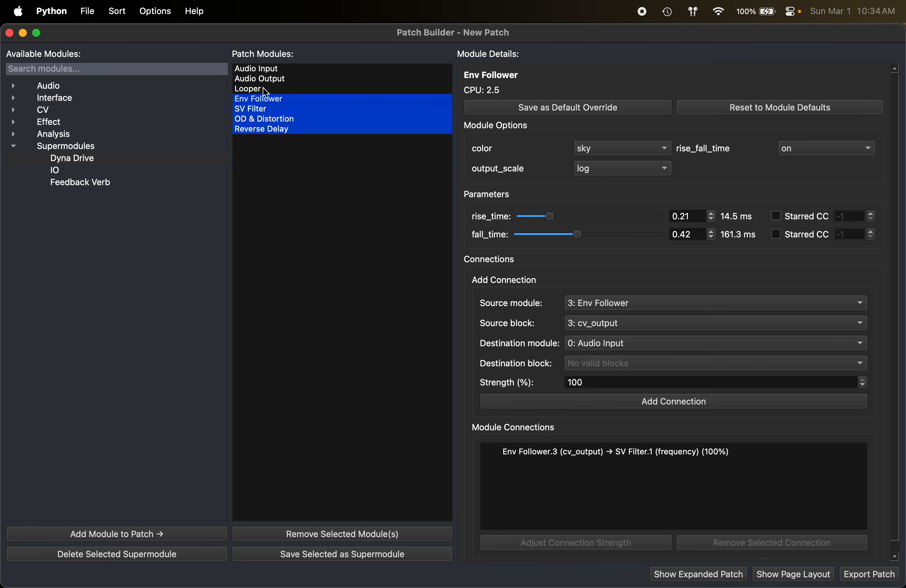
pyautogui.click(381, 561)
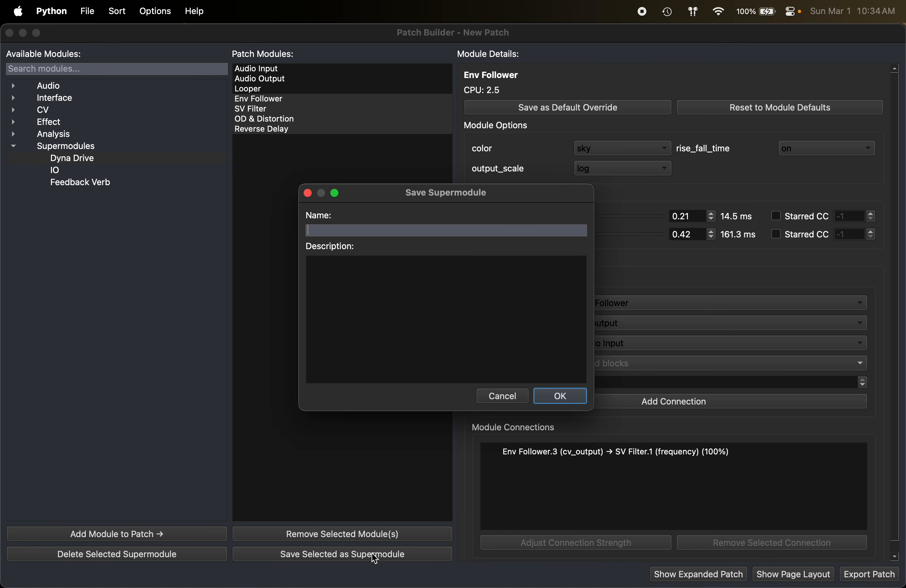
pyautogui.write('Dyna +re')
pyautogui.press('BackSpace')
pyautogui.press('BackSpace')
pyautogui.write('ReverseLPF, OD, and reverse, with')
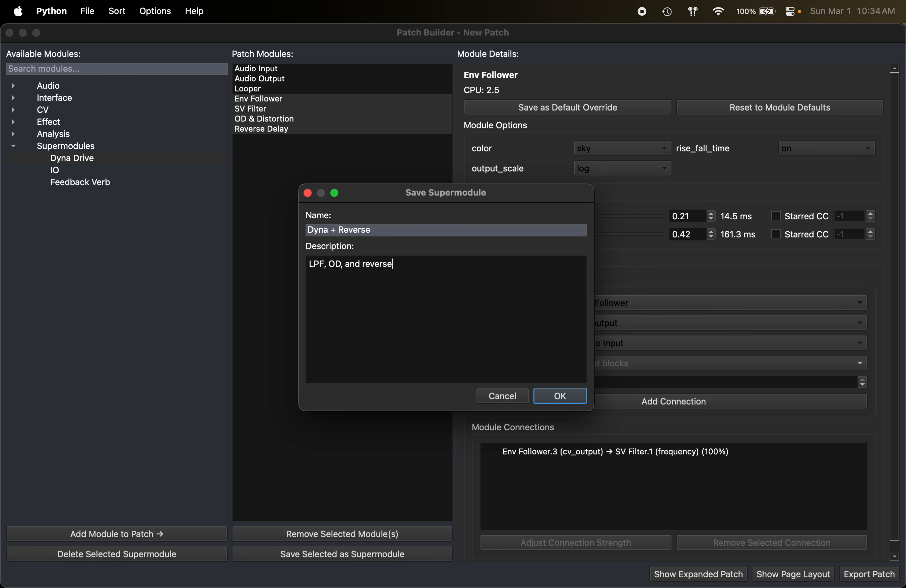
pyautogui.press('BackSpace')
pyautogui.press('BackSpace')
pyautogui.press('BackSpace')
pyautogui.press('BackSpace')
pyautogui.press('BackSpace')
pyautogui.press('BackSpace')
pyautogui.write('with envelope follower')
pyautogui.click(559, 395)
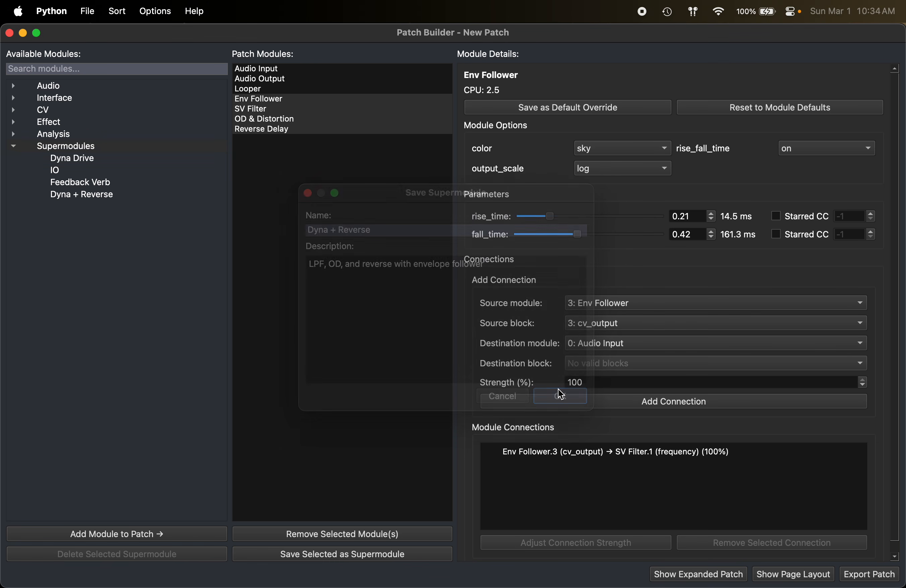
# - Add the Dyna + Reverse supermodule to the patch after reviewing its description, and check the patch in the expanded view
pyautogui.click(277, 202)
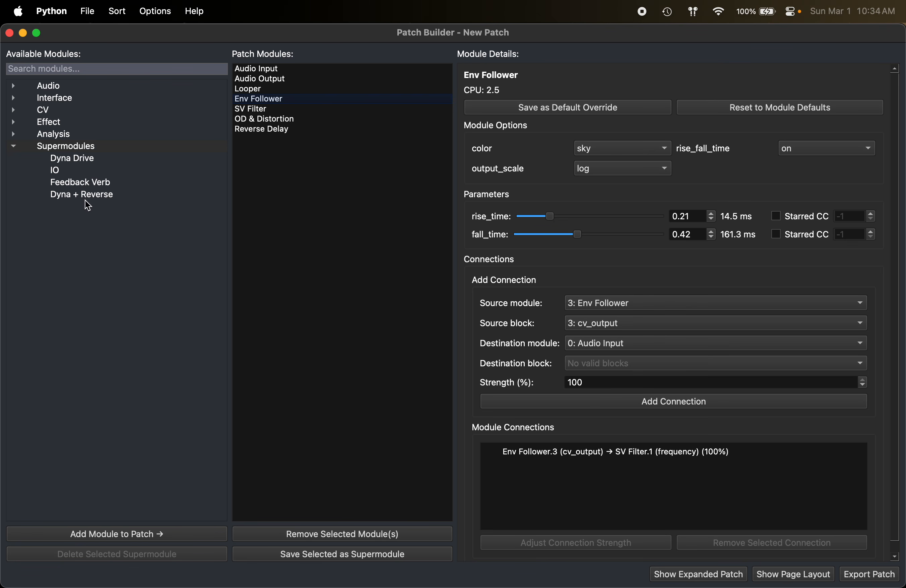
pyautogui.moveTo(93, 197)
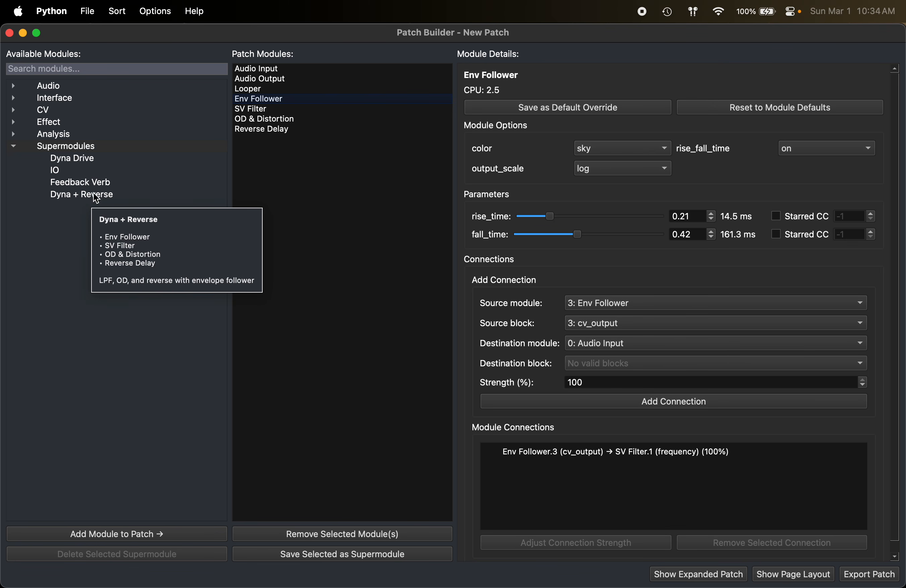
pyautogui.doubleClick(93, 197)
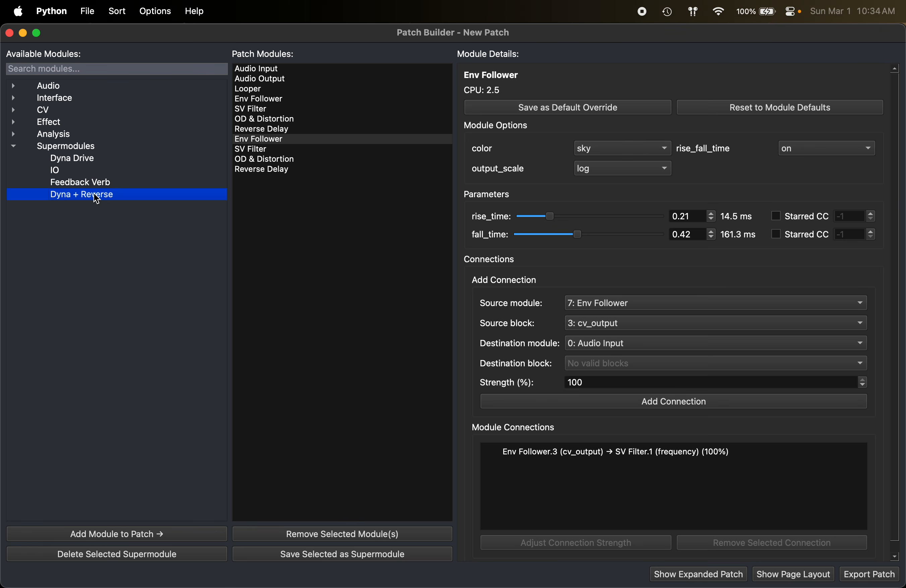
pyautogui.click(693, 575)
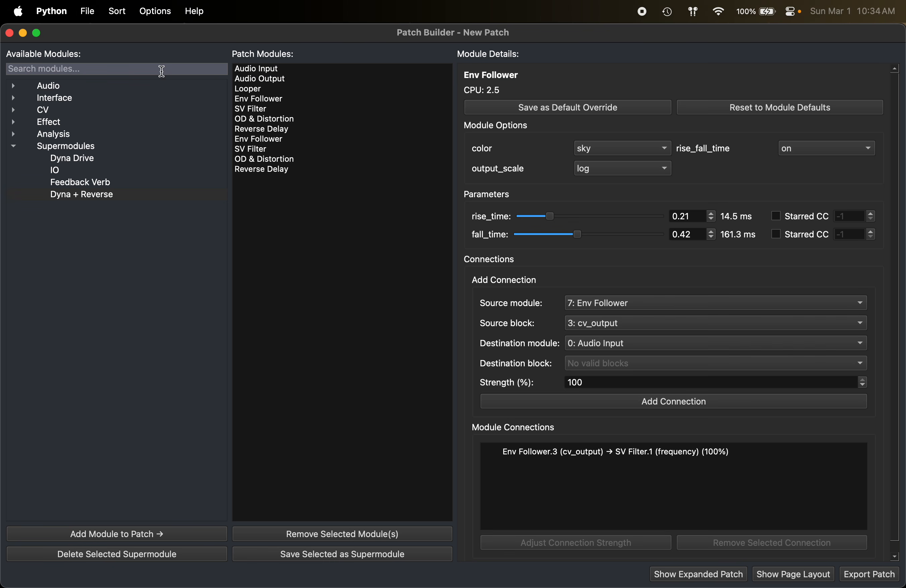
pyautogui.click(161, 71)
# - In the expanded view, connect the Audio Input's outputs to the Audio Output's inputs, and output_L to the first SV Filter's audio_in
pyautogui.click(694, 573)
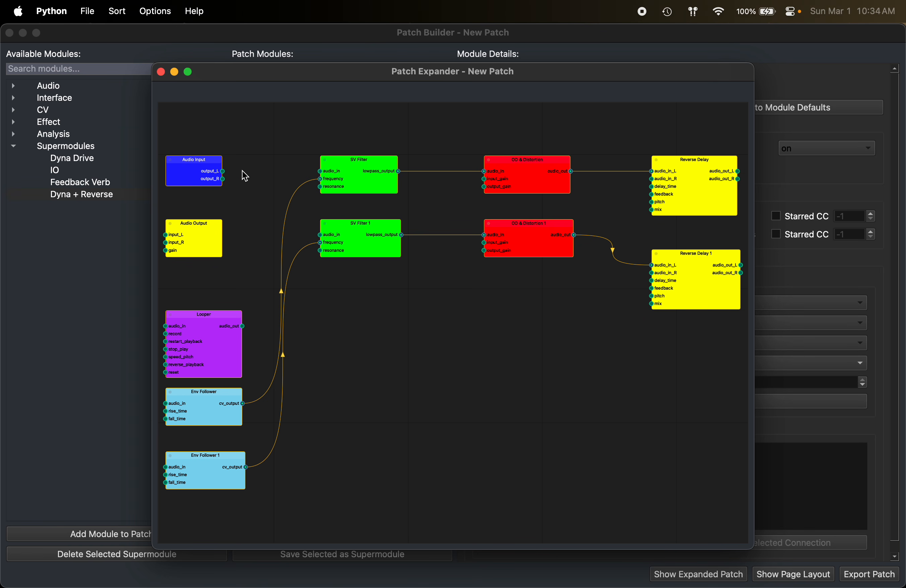
pyautogui.moveTo(223, 171); pyautogui.dragTo(172, 243)
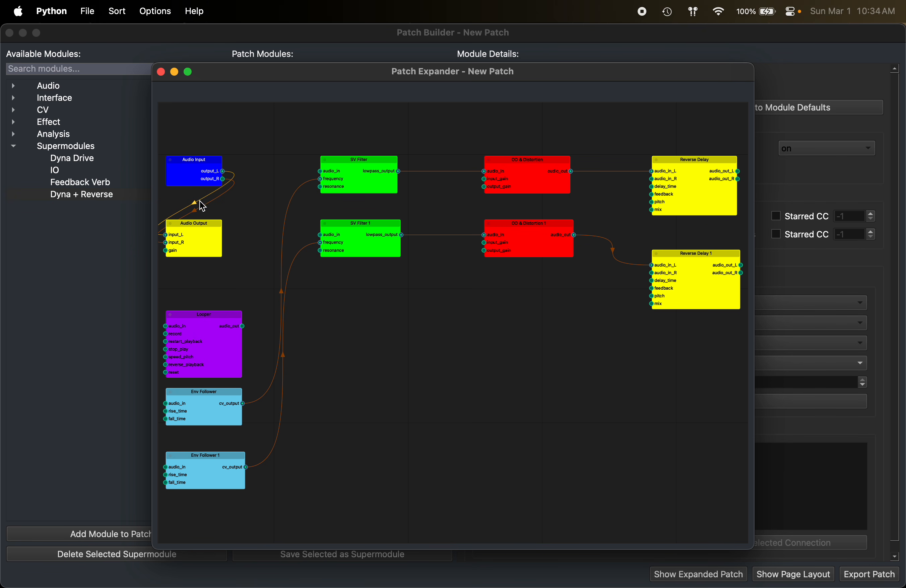
pyautogui.moveTo(324, 170); pyautogui.dragTo(223, 171)
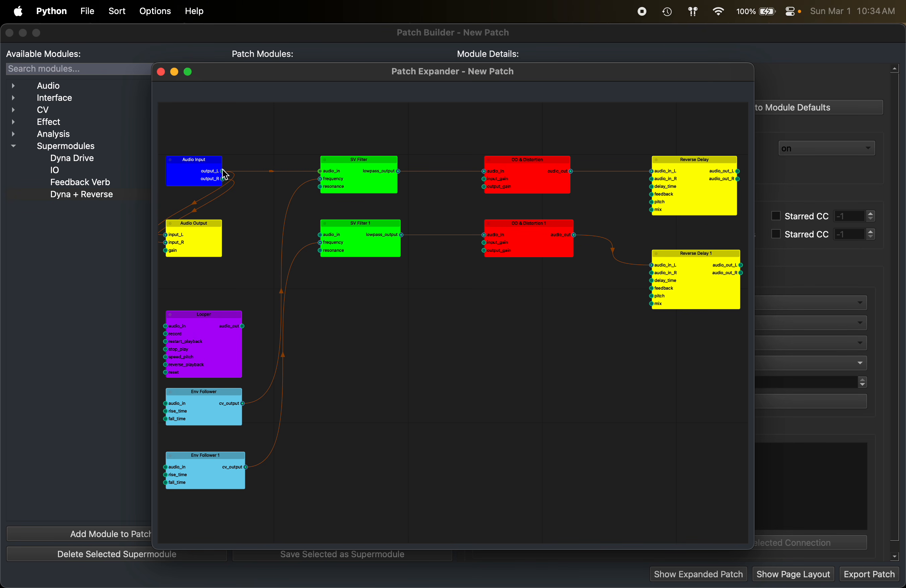
# - Try adjusting the Audio Input's connections to the SV Filter and Audio Output, and close the expanded view
pyautogui.click(272, 171)
pyautogui.click(198, 206)
pyautogui.moveTo(193, 203); pyautogui.dragTo(177, 175)
pyautogui.click(224, 210)
pyautogui.click(192, 202)
pyautogui.click(195, 211)
pyautogui.moveTo(196, 210); pyautogui.dragTo(244, 204)
pyautogui.click(161, 72)
# - Set the strength of the connection from Env Follower's cv_output to SV Filter's frequency to 72%, and reselect that connection
pyautogui.click(642, 455)
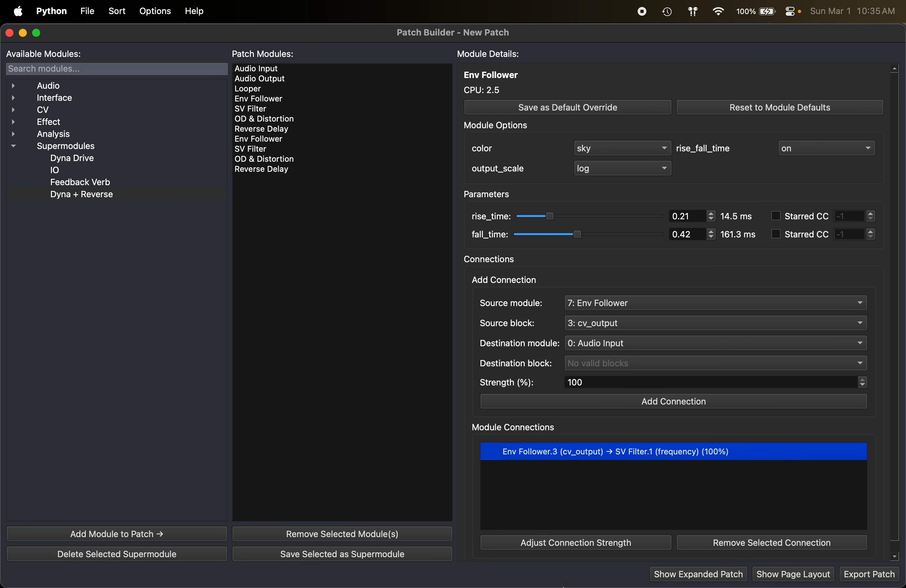
pyautogui.click(597, 542)
pyautogui.moveTo(496, 296); pyautogui.dragTo(468, 295)
pyautogui.doubleClick(460, 313)
pyautogui.click(429, 331)
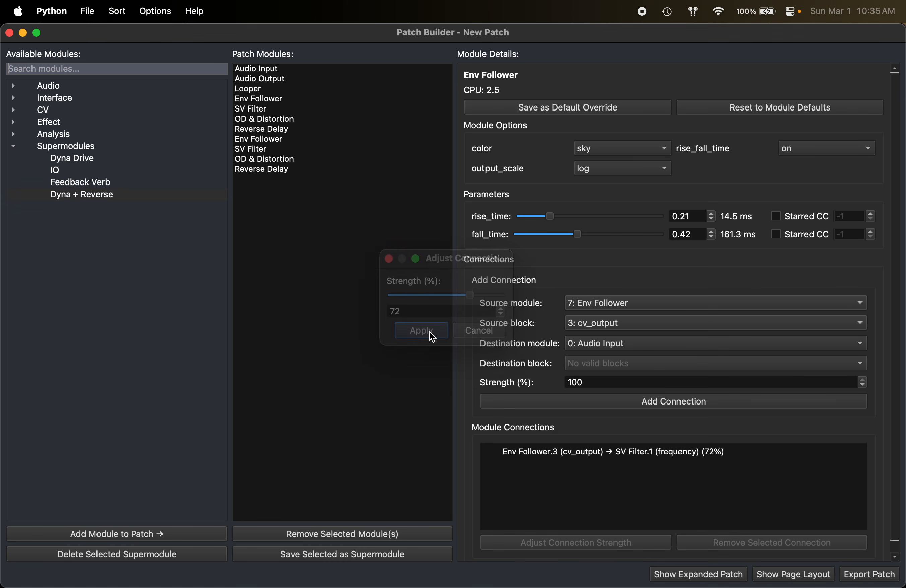
pyautogui.click(695, 457)
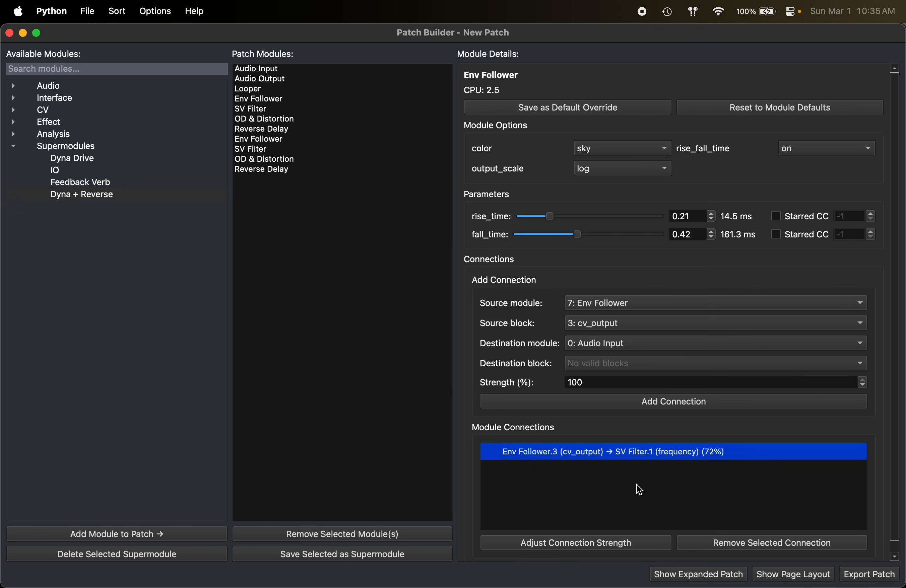
pyautogui.keyDown('super'); pyautogui.click(635, 453); pyautogui.keyUp('super')
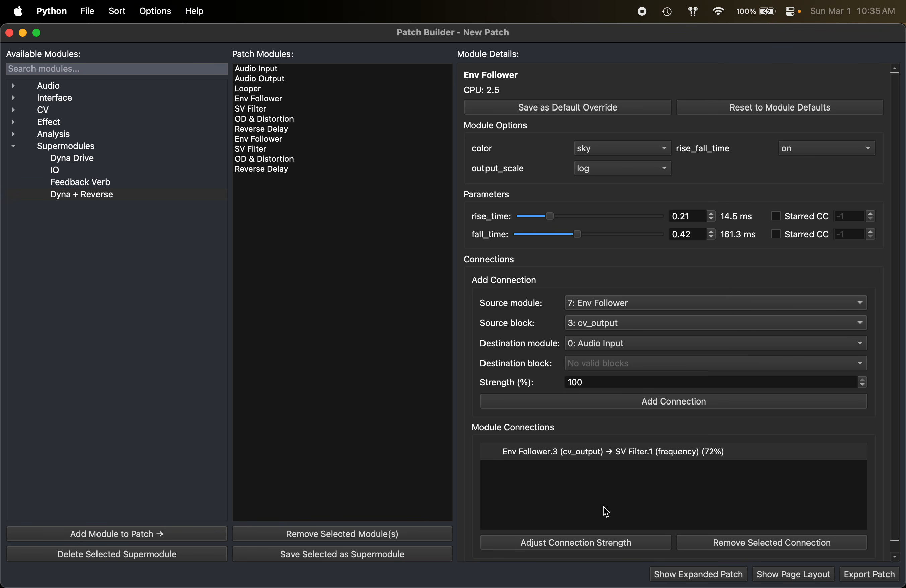
# - In the page layout, rename Page 1 as IO and Page 2 as Audio, and add a third page
pyautogui.click(794, 574)
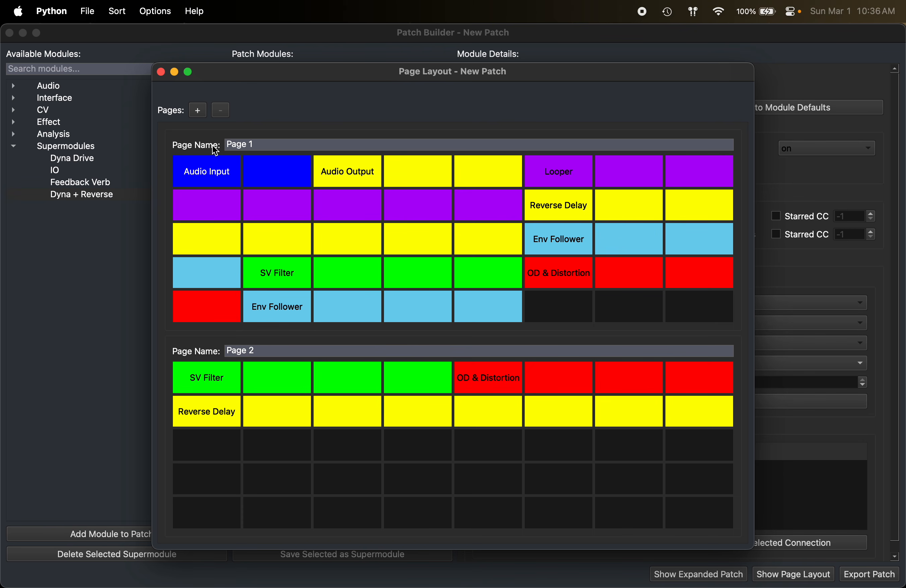
pyautogui.tripleClick(253, 143)
pyautogui.write('IO')
pyautogui.click(287, 348)
pyautogui.press('BackSpace')
pyautogui.press('BackSpace')
pyautogui.press('BackSpace')
pyautogui.press('BackSpace')
pyautogui.press('BackSpace')
pyautogui.press('BackSpace')
pyautogui.write('Audio')
pyautogui.click(198, 110)
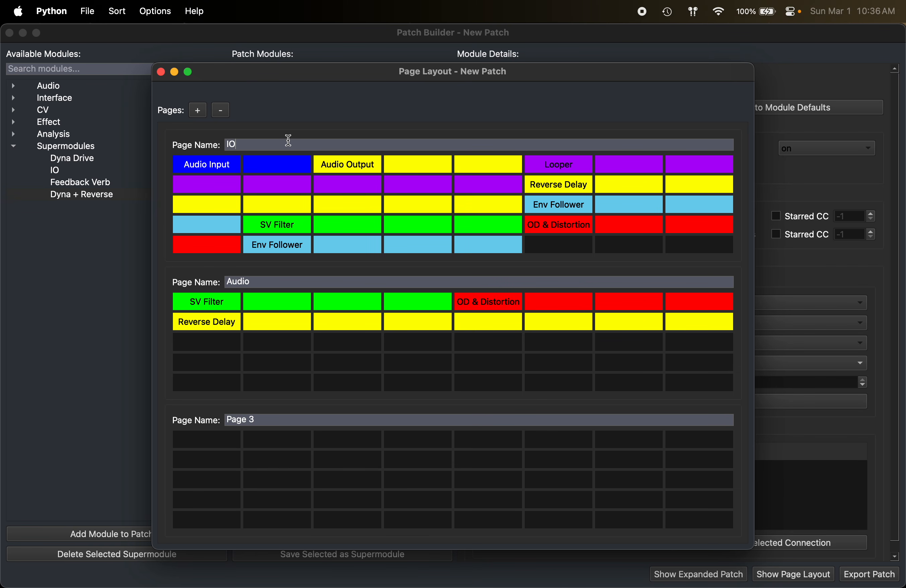
# - Move the IO page's Looper and Reverse Delay to Audio rows 3 and 4, and arrange its SV Filter, Env Followers and OD & Distortion on rows 2–4
pyautogui.moveTo(560, 164); pyautogui.dragTo(214, 344)
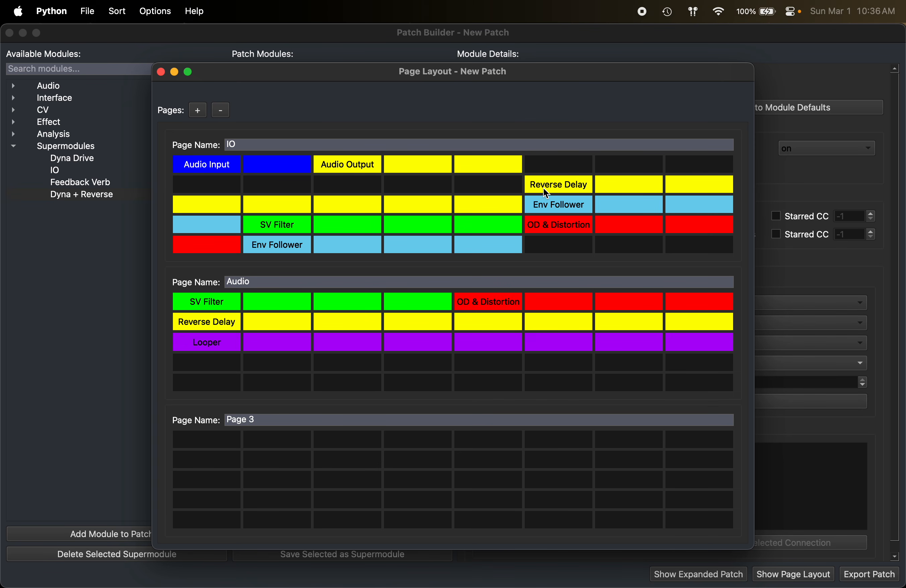
pyautogui.moveTo(543, 188); pyautogui.dragTo(206, 362)
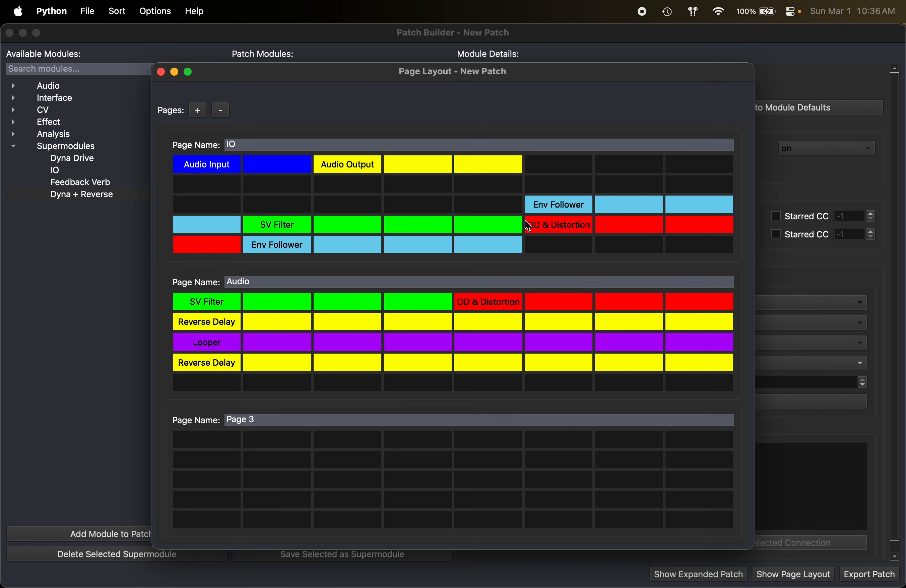
pyautogui.moveTo(539, 210); pyautogui.dragTo(213, 206)
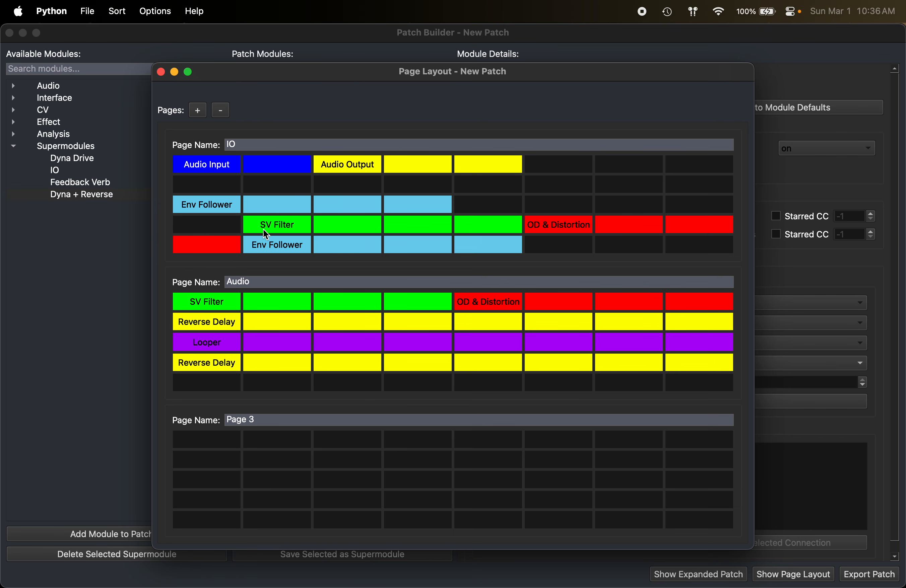
pyautogui.moveTo(267, 234); pyautogui.dragTo(204, 186)
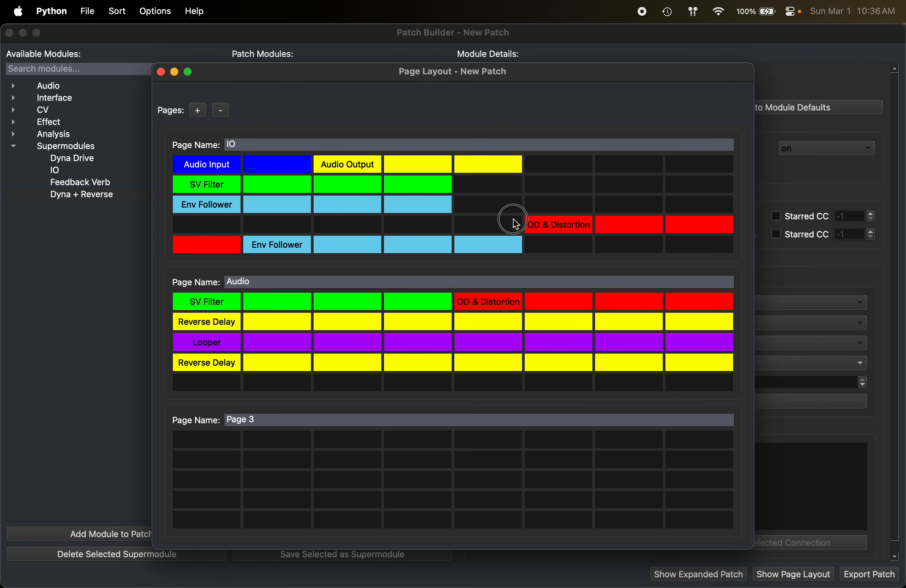
pyautogui.moveTo(513, 220)
pyautogui.mouseDown()
pyautogui.moveTo(208, 224)
pyautogui.moveTo(557, 166)
pyautogui.moveTo(507, 207)
pyautogui.mouseUp()
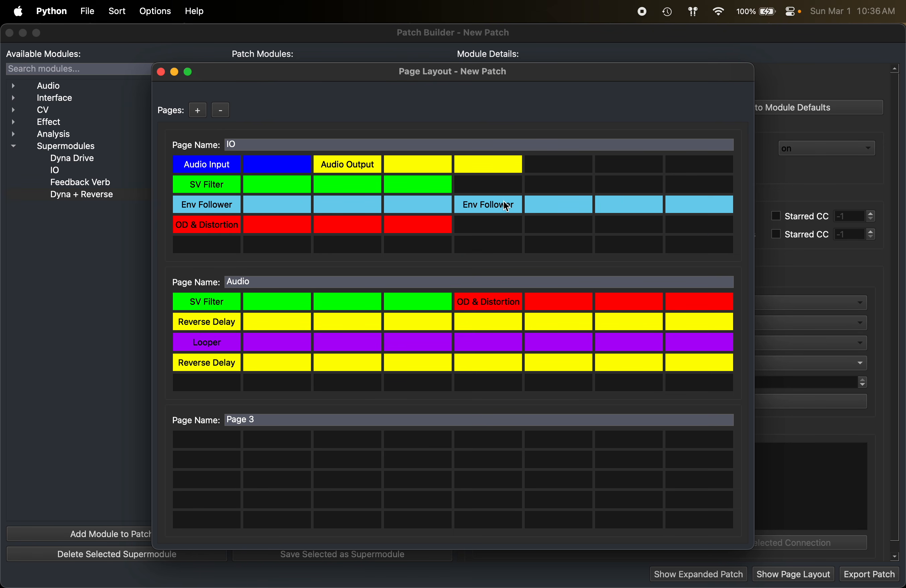
# - Remove the empty third page and move Audio Output to the last three cells of the IO page's bottom row, closing the layout
pyautogui.click(220, 110)
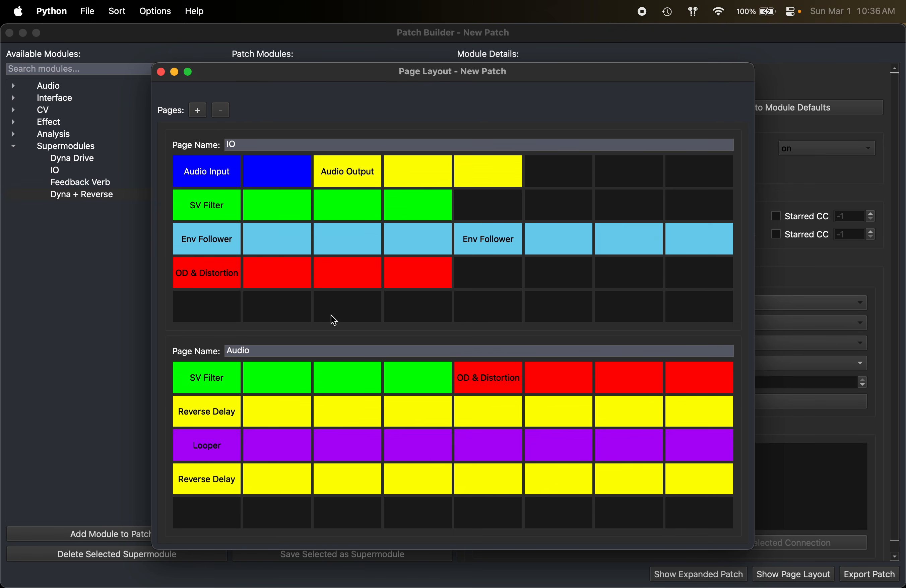
pyautogui.click(400, 205)
pyautogui.moveTo(400, 205); pyautogui.dragTo(575, 295)
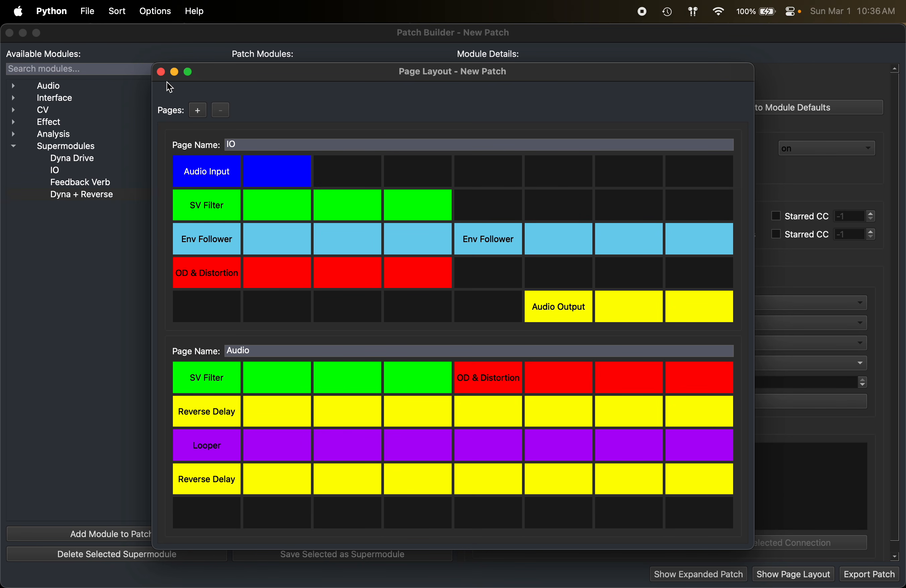
pyautogui.click(161, 72)
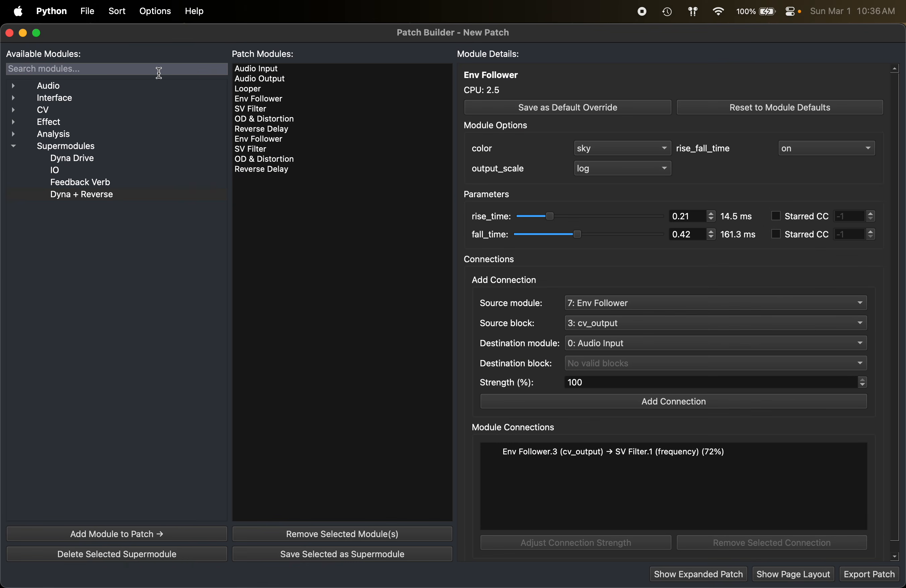
# - Select the second SV Filter in the patch modules, and review the page layout of the patch again
pyautogui.press('Down')
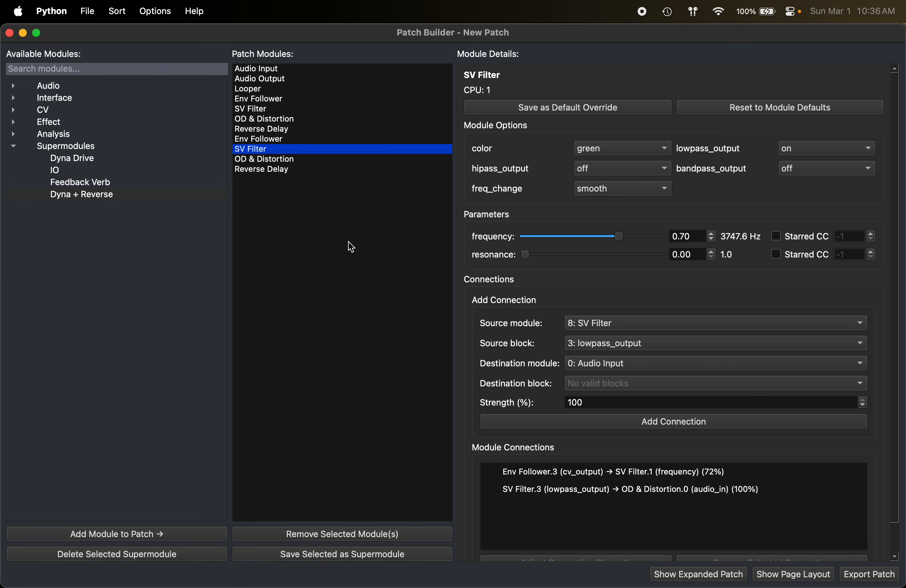
pyautogui.click(789, 578)
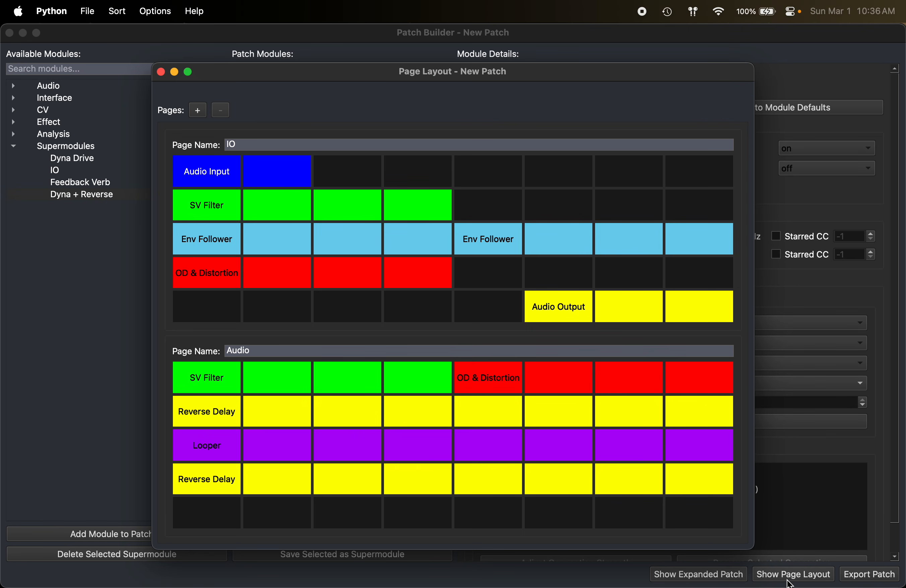
pyautogui.click(161, 73)
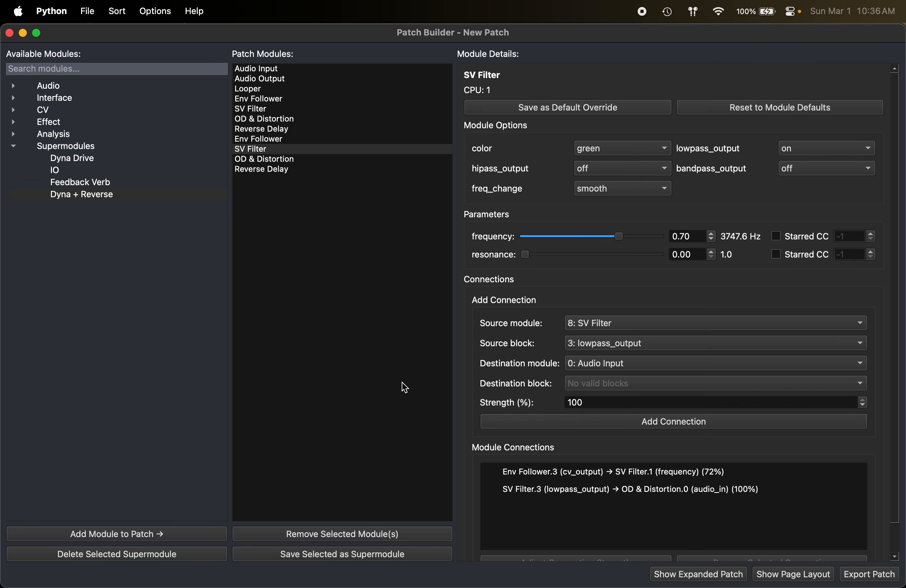
# - Export the patch with the title TestPatch and dismiss the save message
pyautogui.scroll(-2, 802, 529)
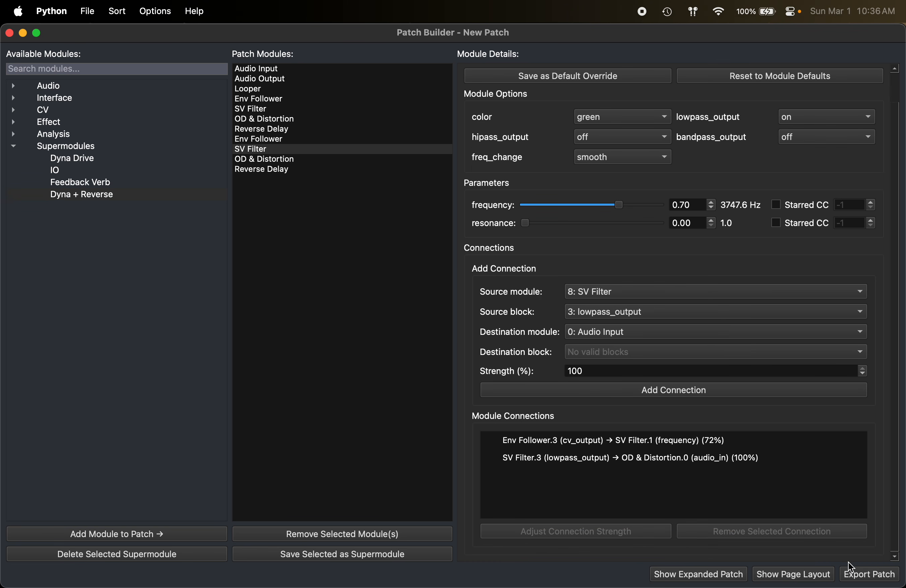
pyautogui.click(855, 572)
pyautogui.write('T')
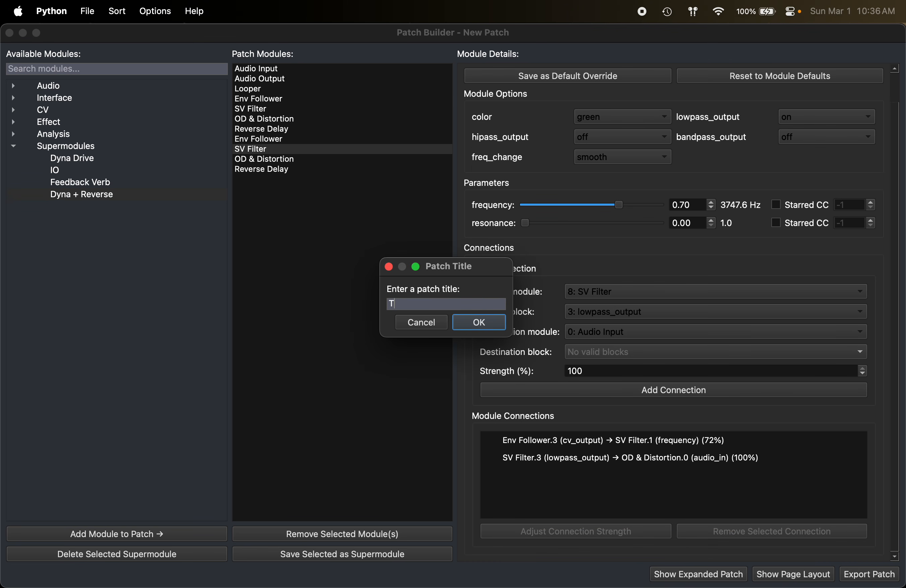
pyautogui.write('estPatch')
pyautogui.press('Return')
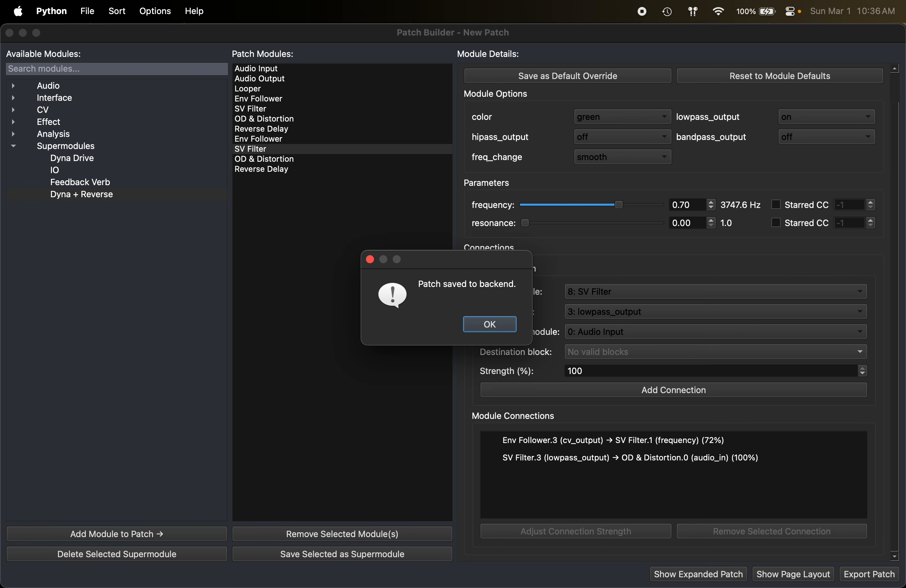
pyautogui.press('Return')
# - Inspect TestPatch in local storage, viewing its IO and Audio pages and its module connections in the expanded view
pyautogui.click(36, 108)
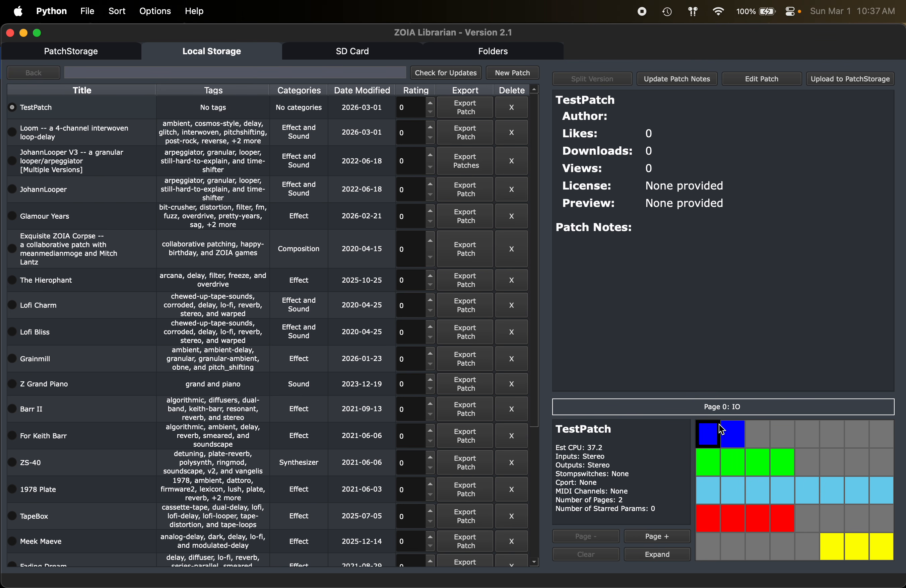
pyautogui.click(673, 537)
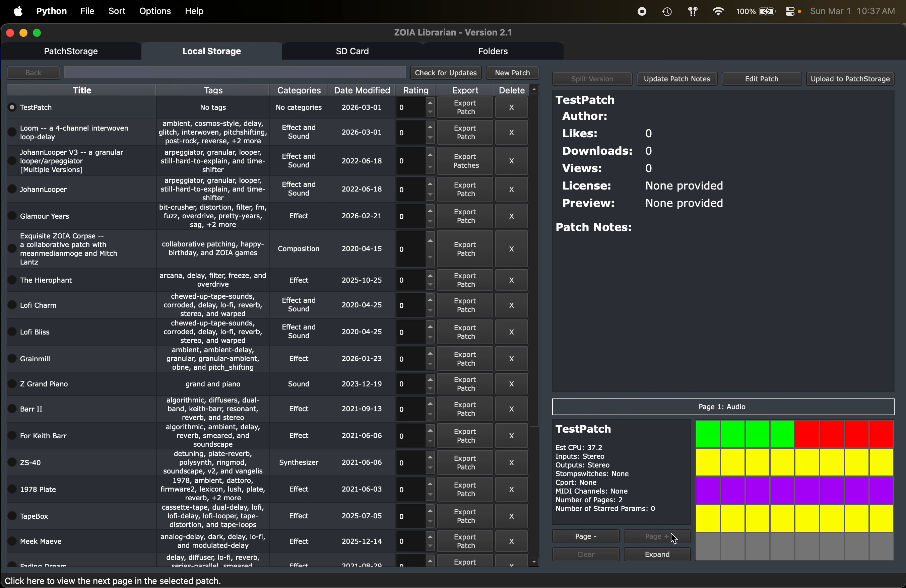
pyautogui.click(586, 537)
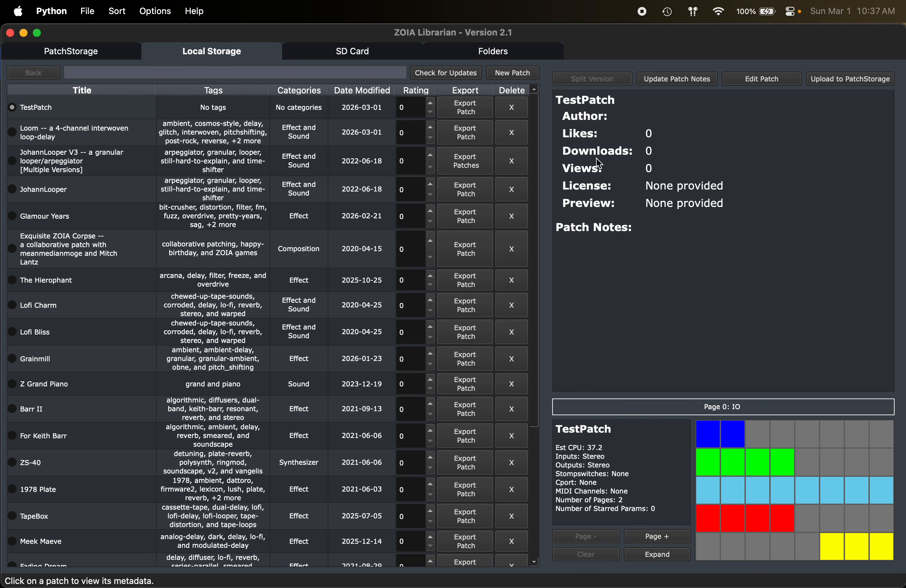
pyautogui.click(658, 555)
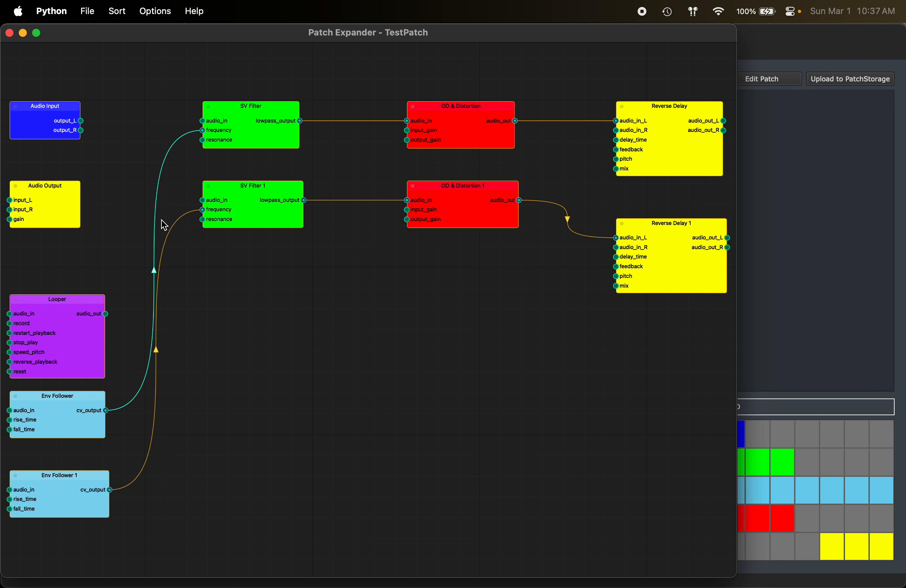
pyautogui.click(10, 33)
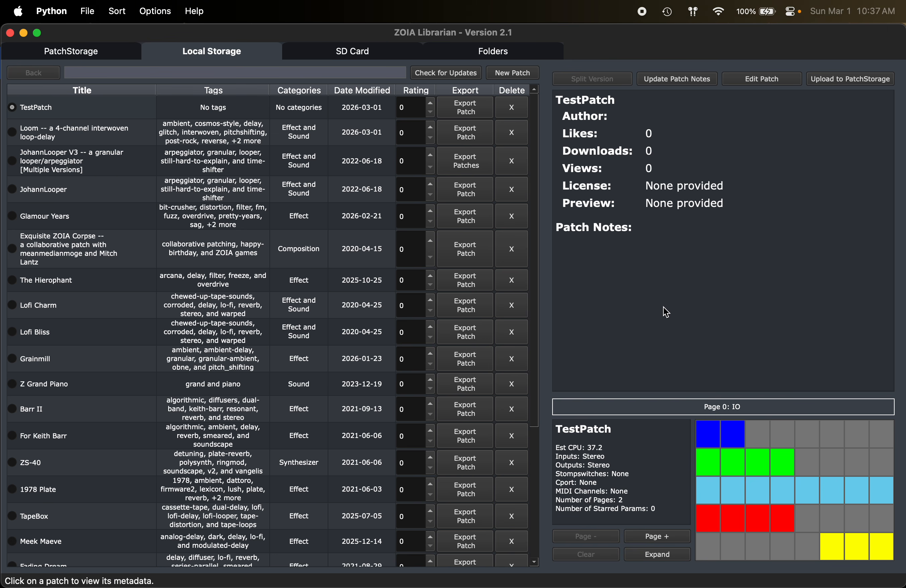